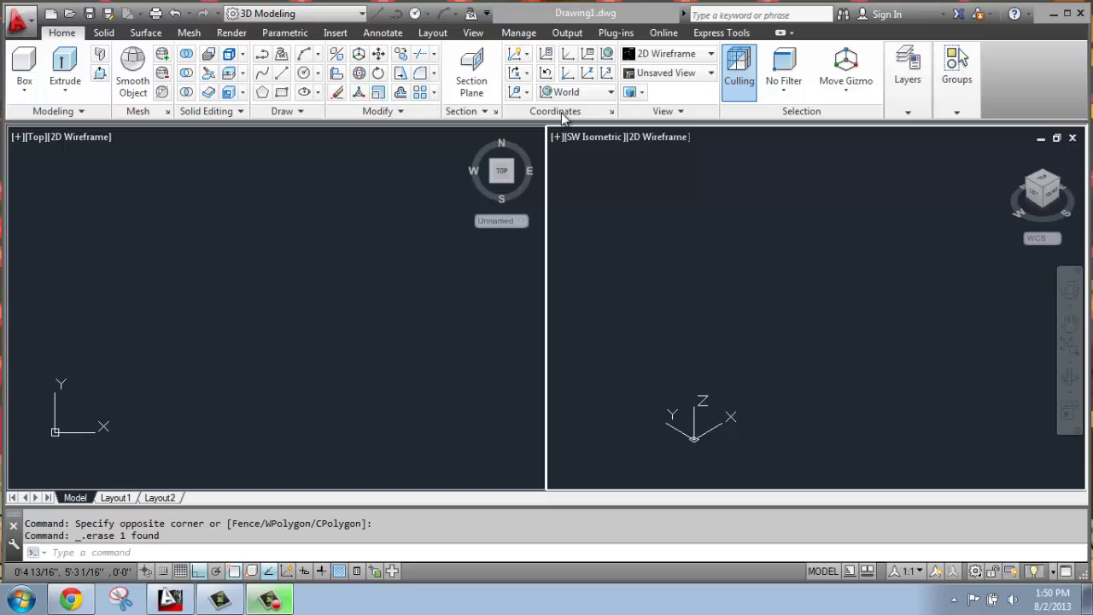
# - Make the left Top viewport the active viewport in the empty drawing
pyautogui.click(283, 348)
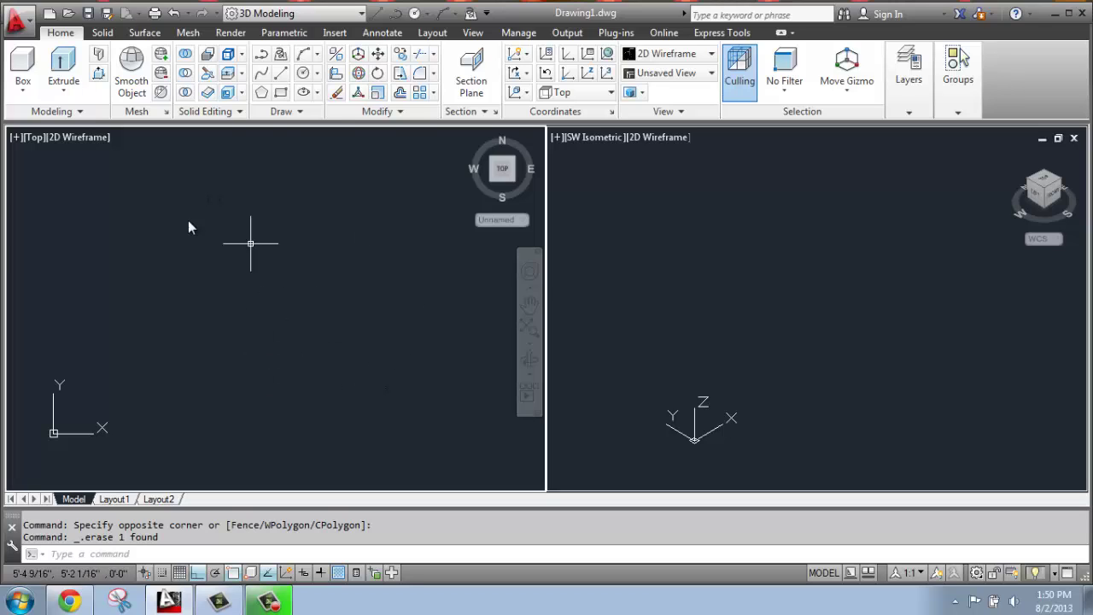
# - Draw a closed 36-inch square polyline in the Top viewport
pyautogui.click(262, 53)
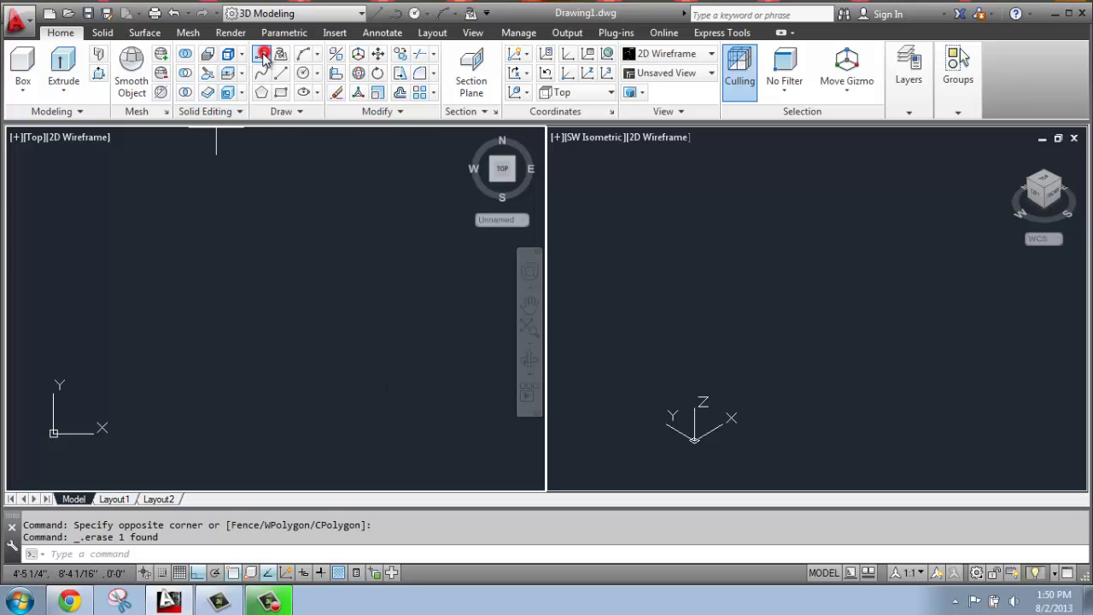
pyautogui.click(199, 375)
pyautogui.write('3')
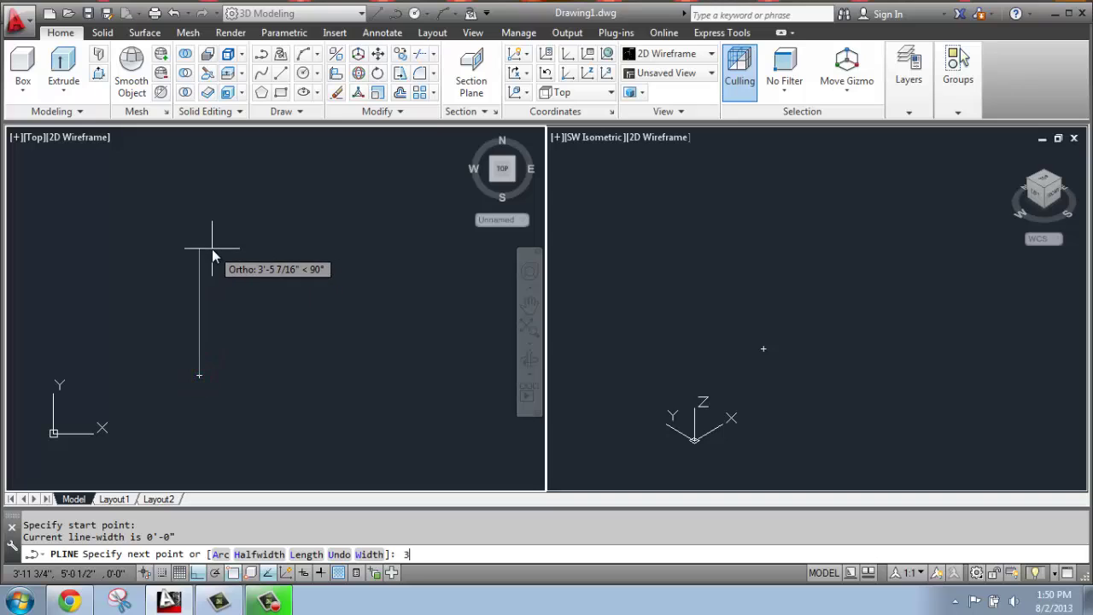
pyautogui.write('6')
pyautogui.press('Return')
pyautogui.write('3')
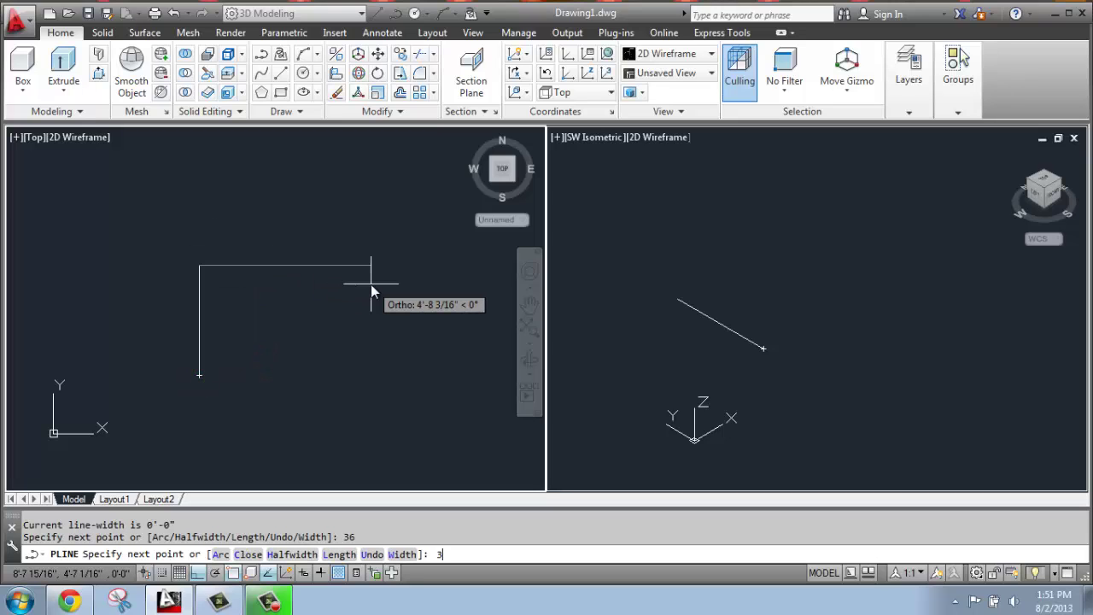
pyautogui.write('6')
pyautogui.press('Return')
pyautogui.write('3')
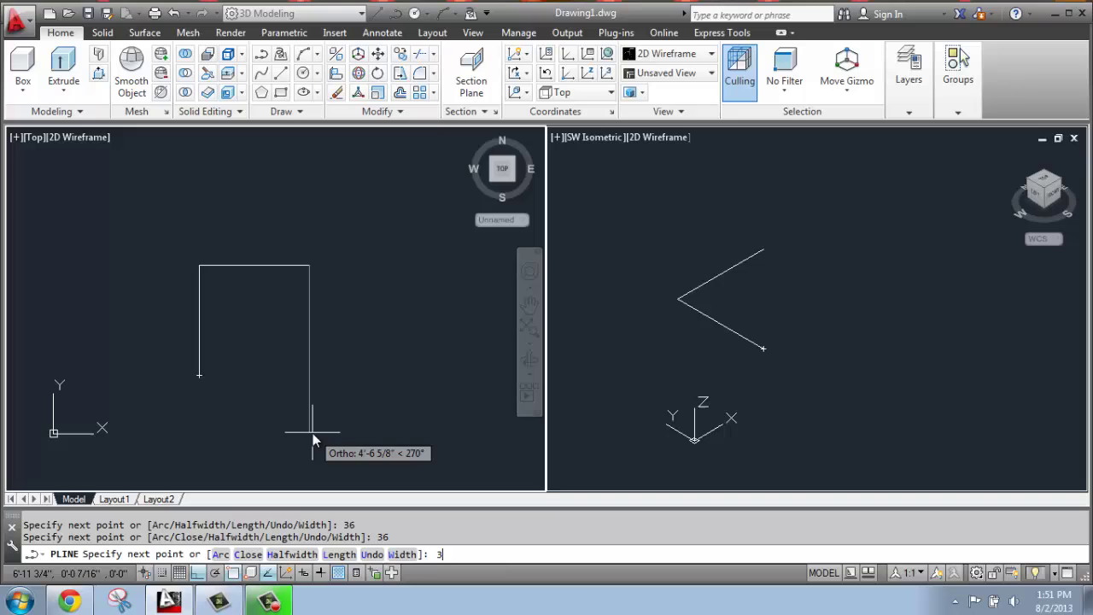
pyautogui.write('6')
pyautogui.press('Return')
pyautogui.click(198, 378)
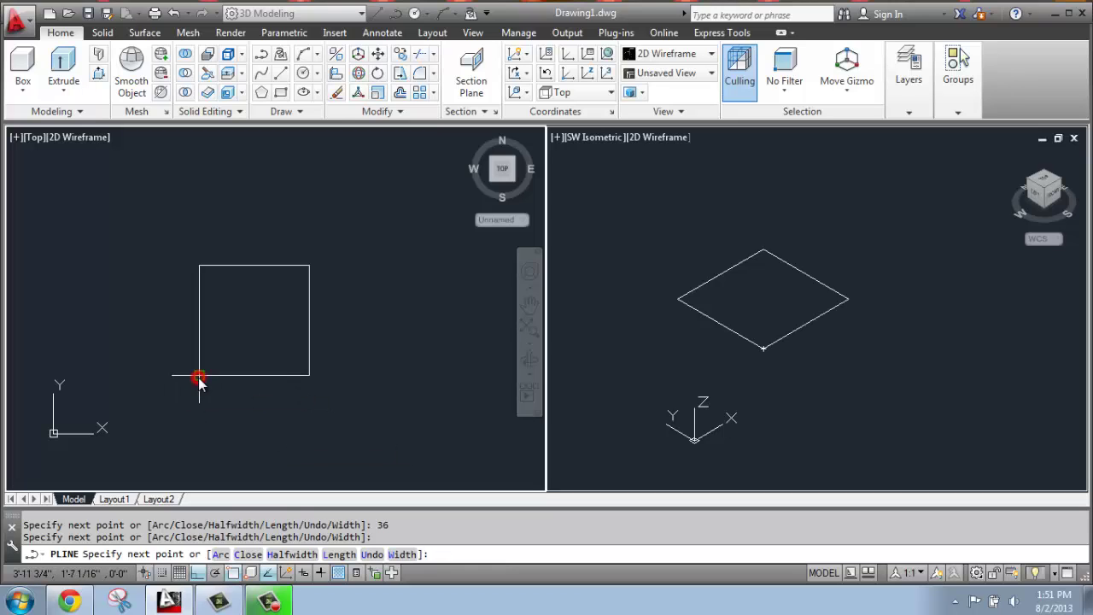
pyautogui.press('Return')
# - Extrude the square 6' upward in the isometric view and Zoom All
pyautogui.click(792, 219)
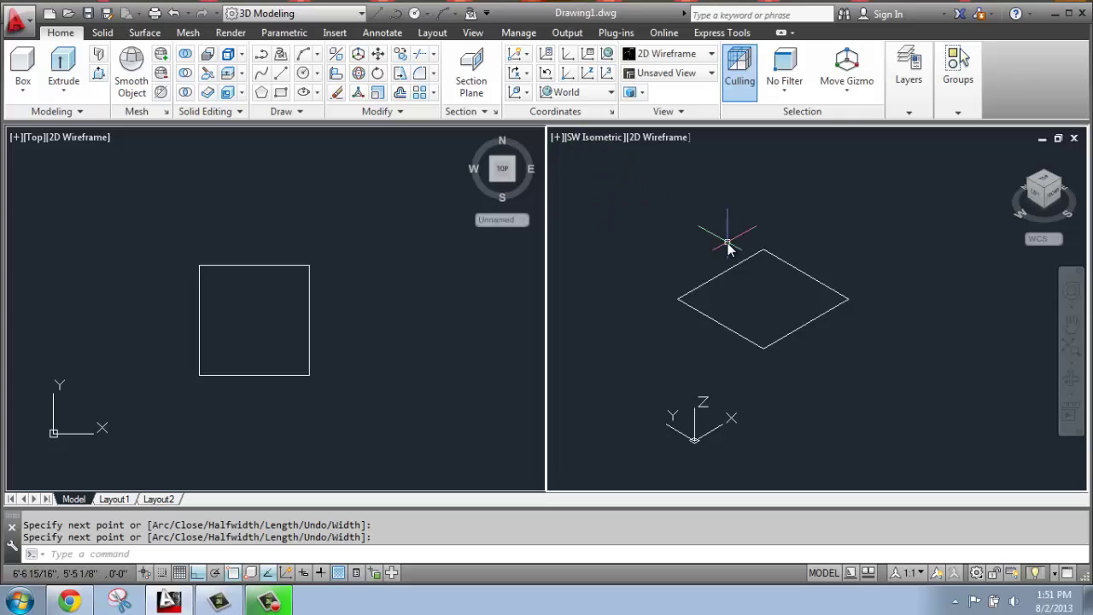
pyautogui.write('ext')
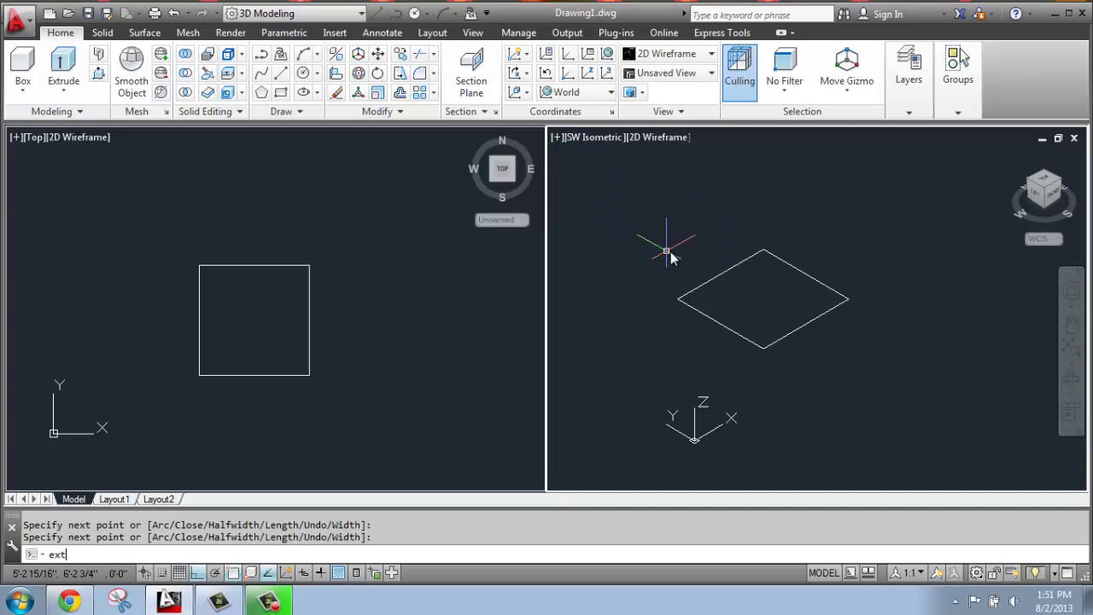
pyautogui.press('Return')
pyautogui.click(813, 278)
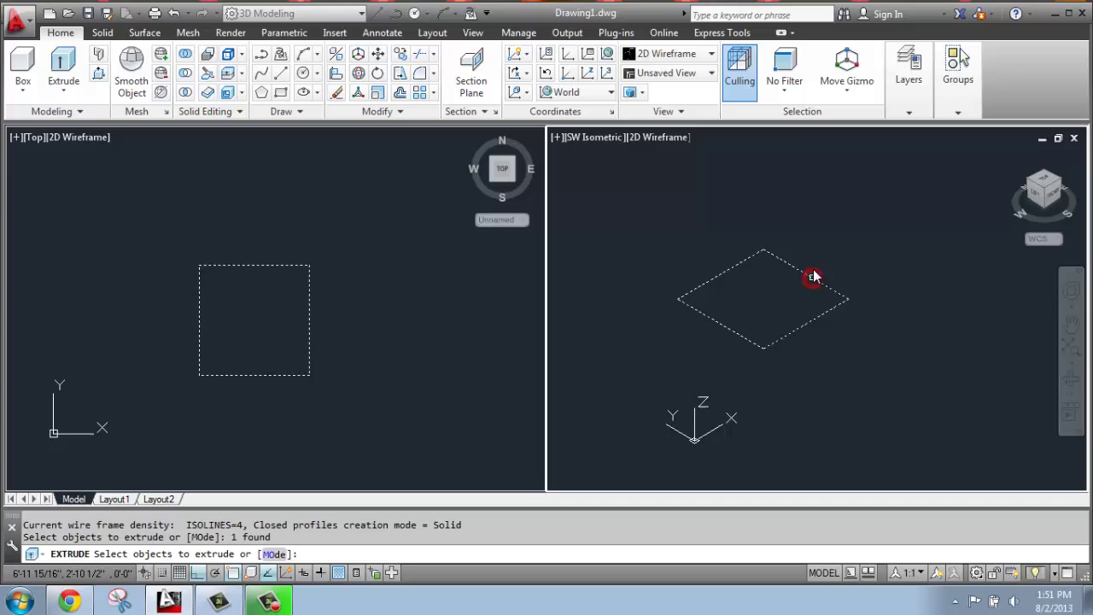
pyautogui.press('Return')
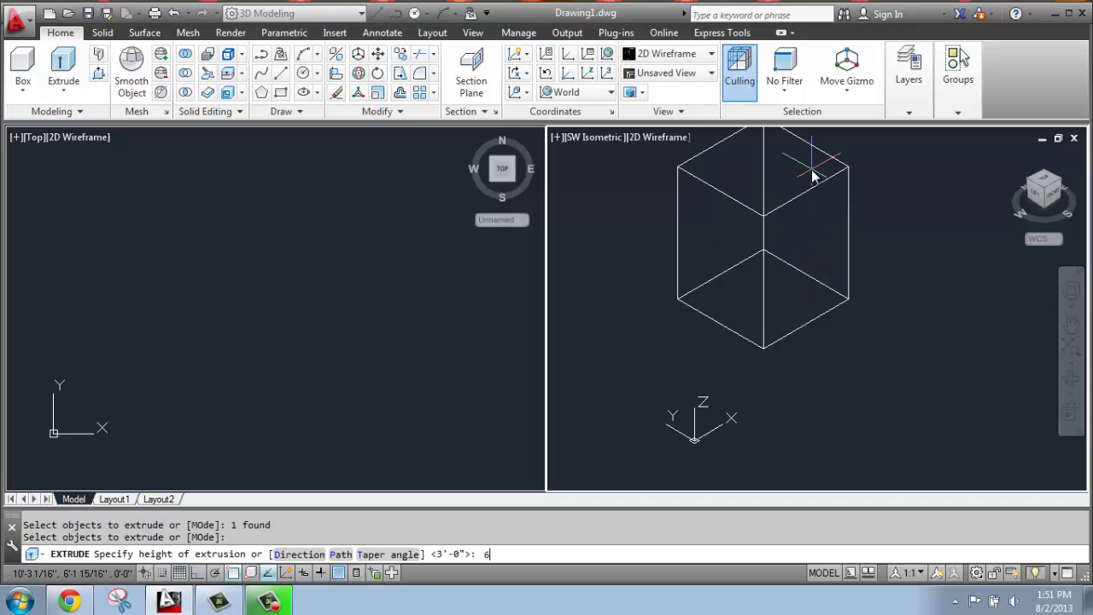
pyautogui.write("6'")
pyautogui.press('Return')
pyautogui.moveTo(860, 281); pyautogui.dragTo(865, 384, button='middle')
pyautogui.write('z')
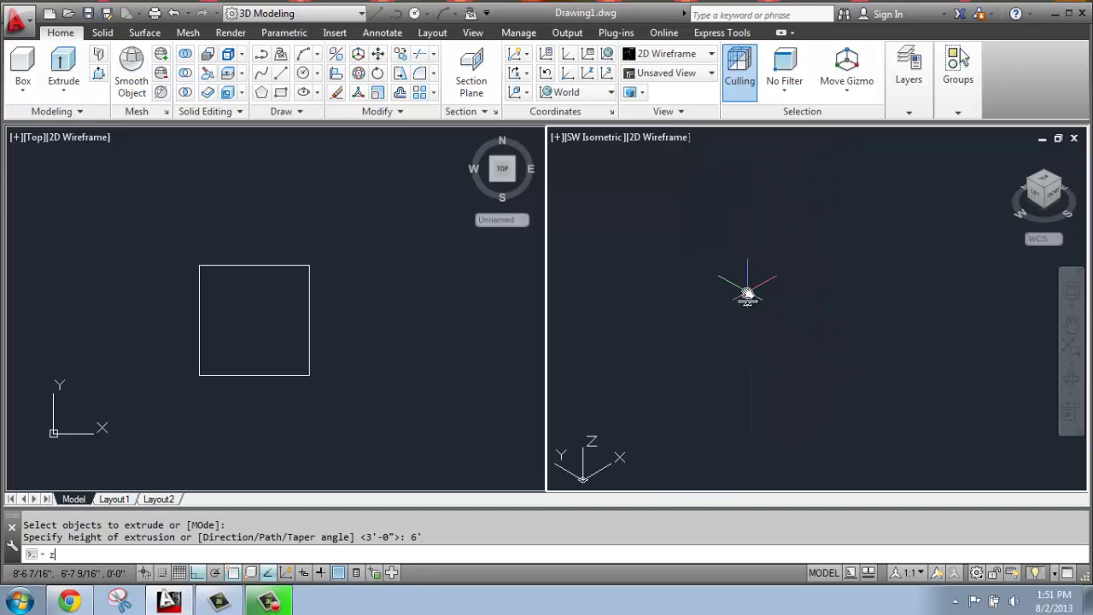
pyautogui.press('Return')
pyautogui.write('a')
pyautogui.press('Return')
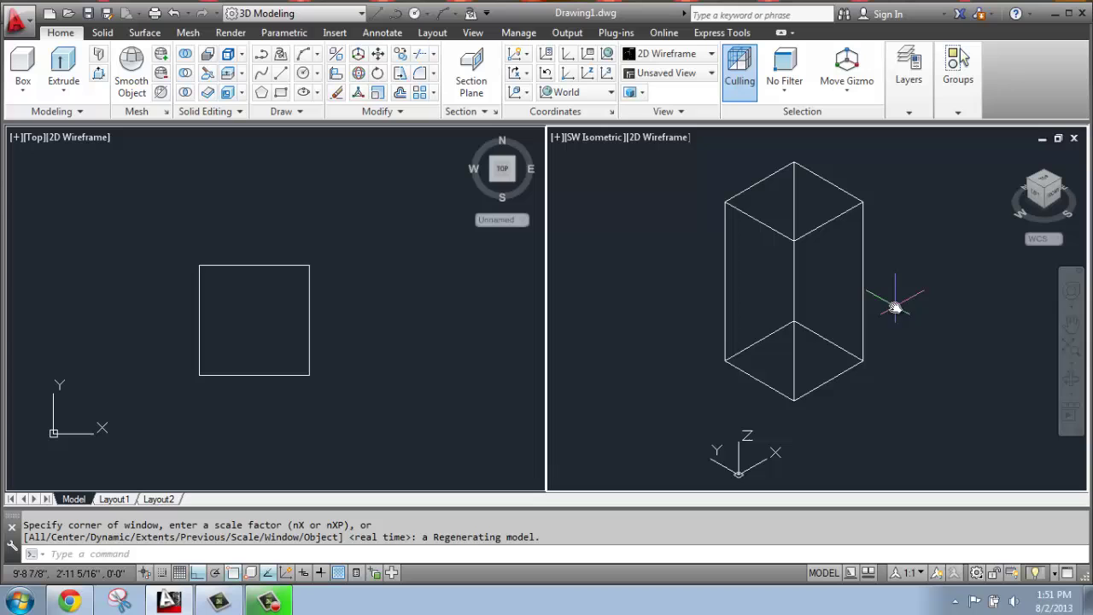
pyautogui.click(1071, 380)
pyautogui.moveTo(877, 302)
pyautogui.mouseDown()
pyautogui.moveTo(877, 334)
pyautogui.moveTo(777, 359)
pyautogui.moveTo(695, 254)
pyautogui.moveTo(840, 208)
pyautogui.moveTo(888, 264)
pyautogui.moveTo(883, 306)
pyautogui.moveTo(872, 310)
pyautogui.mouseUp()
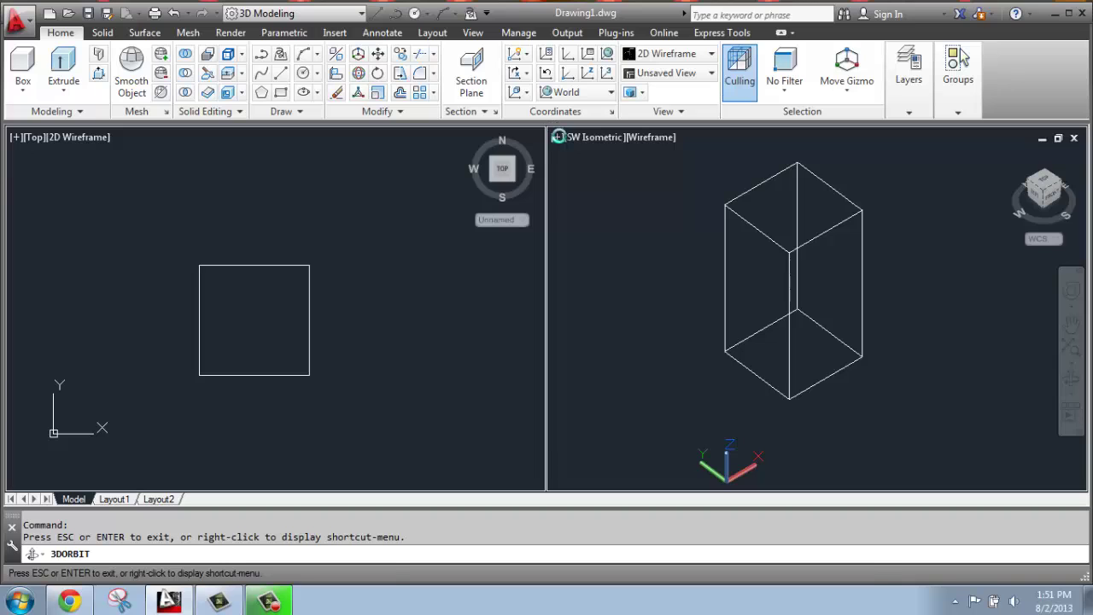
pyautogui.press('Escape')
pyautogui.click(606, 139)
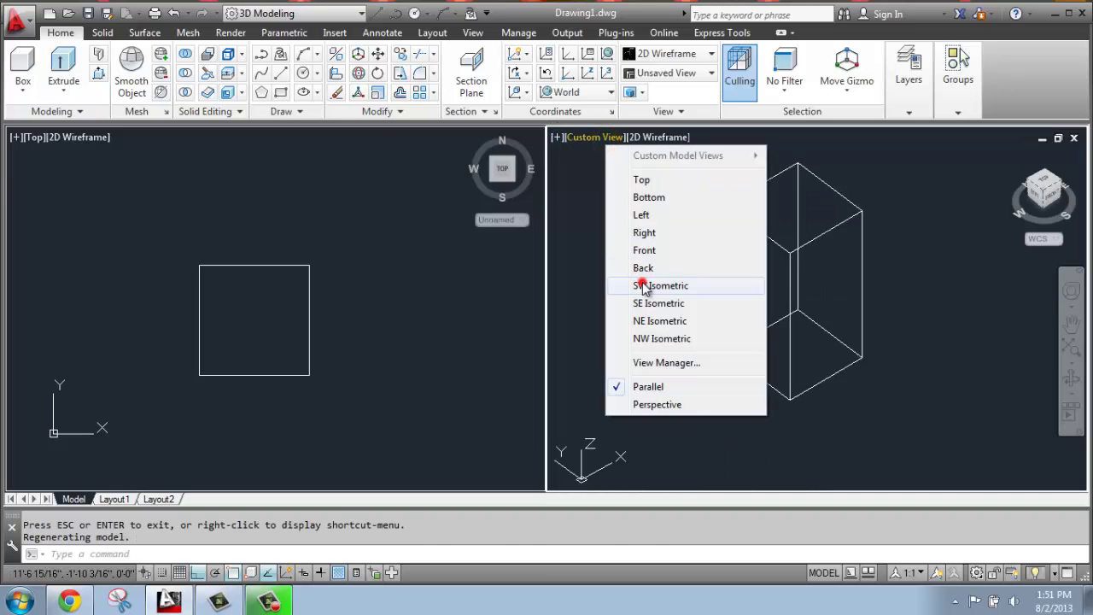
pyautogui.click(645, 285)
pyautogui.moveTo(859, 224); pyautogui.dragTo(797, 250, button='middle')
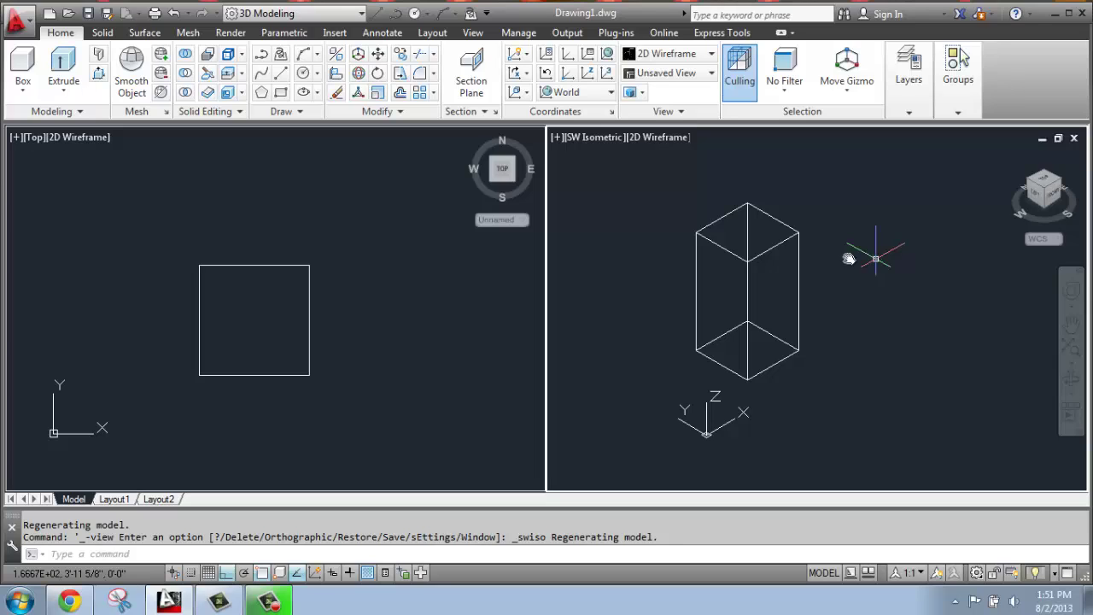
pyautogui.click(287, 217)
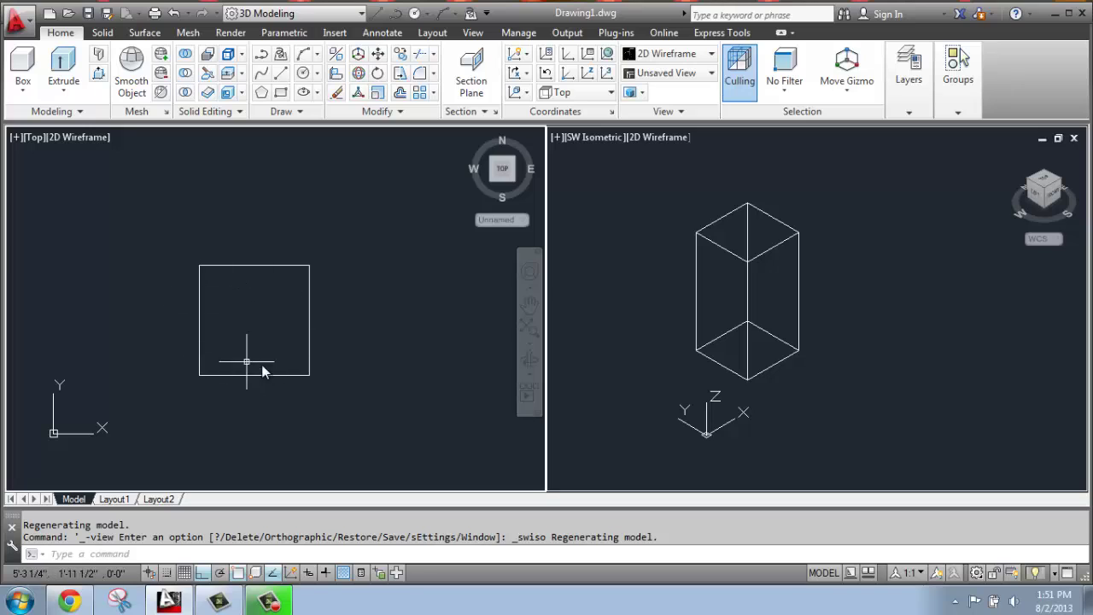
pyautogui.click(806, 394)
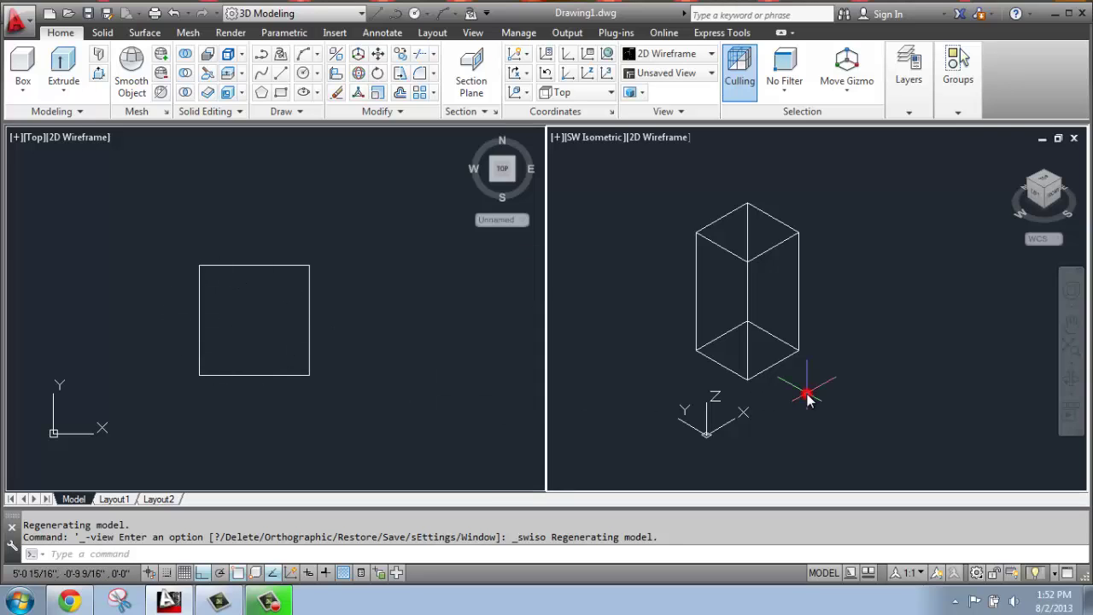
pyautogui.click(733, 370)
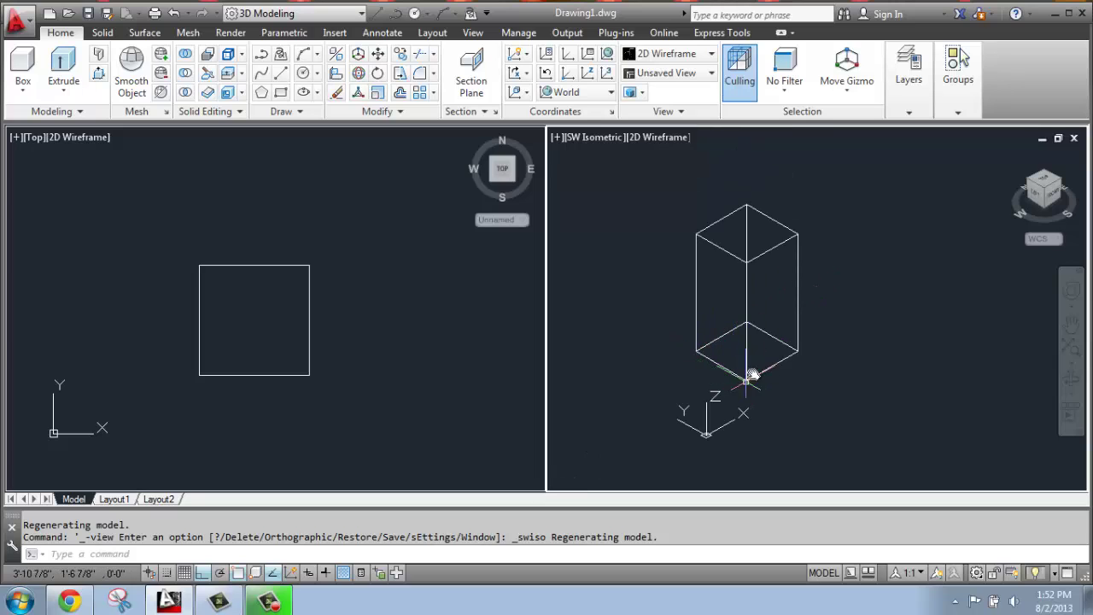
pyautogui.click(750, 338)
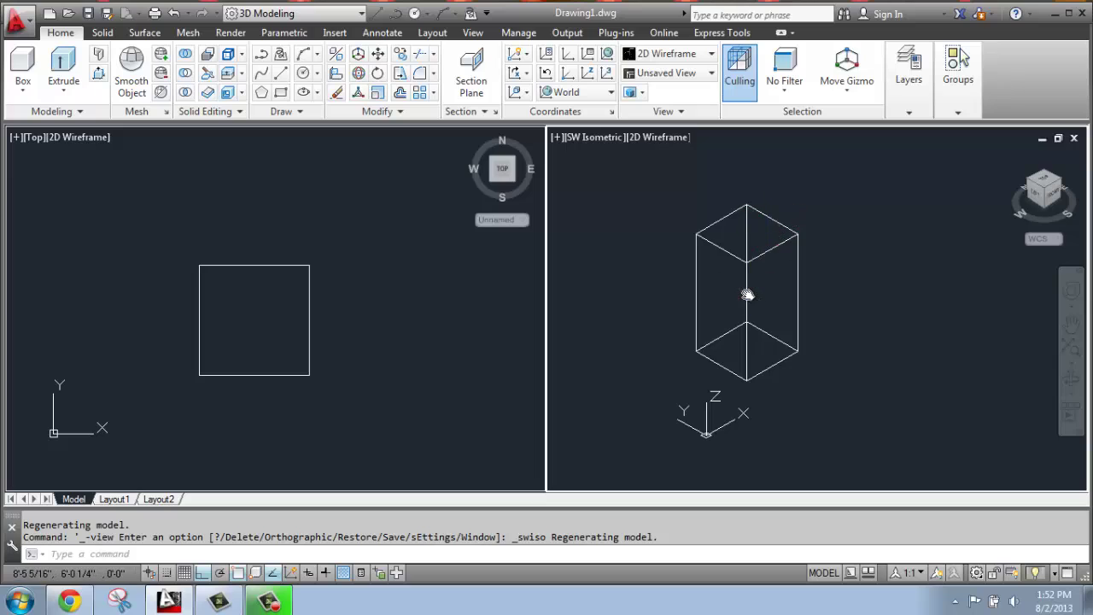
pyautogui.moveTo(749, 295); pyautogui.dragTo(703, 298, button='middle')
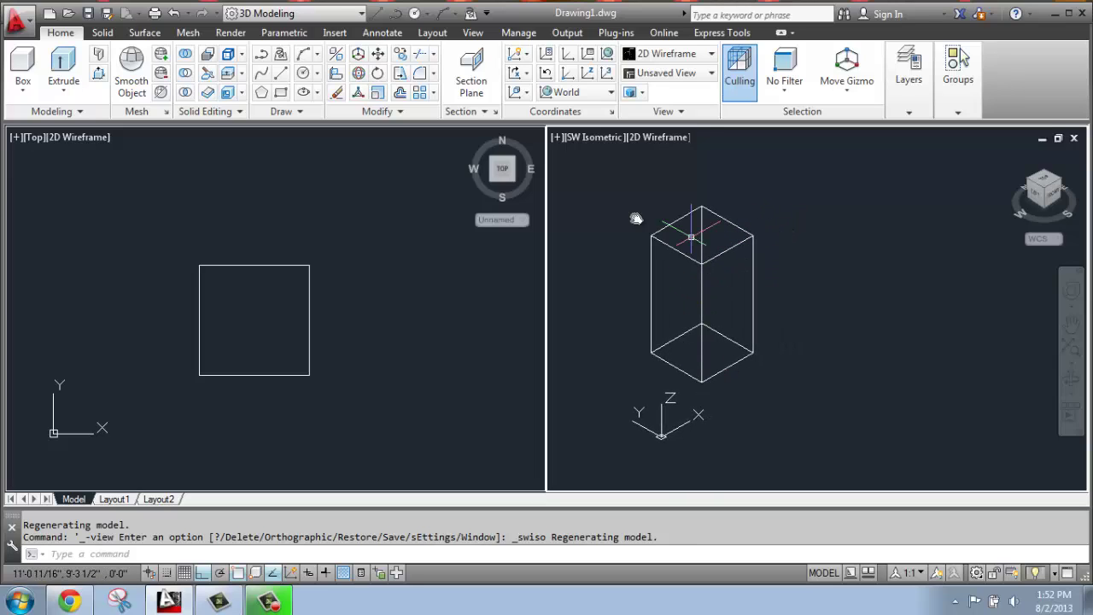
pyautogui.click(303, 73)
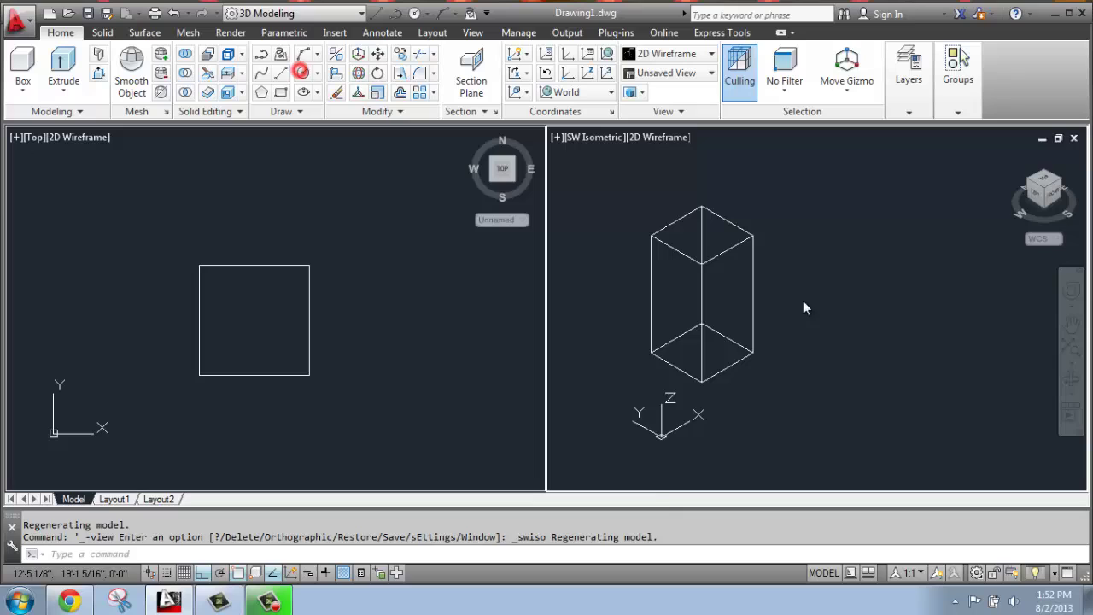
pyautogui.click(852, 374)
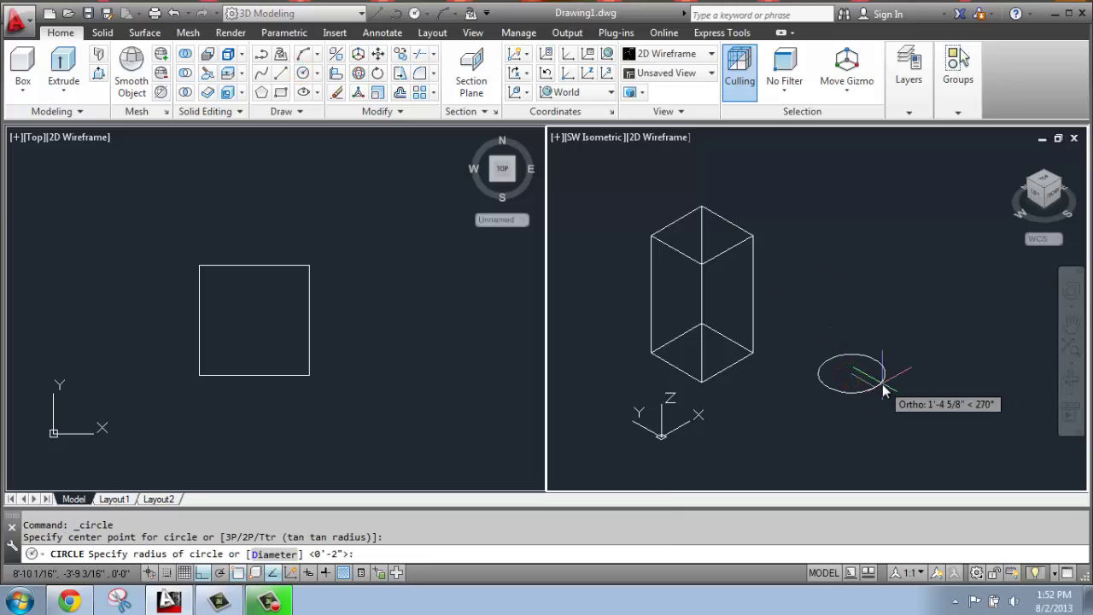
pyautogui.click(883, 384)
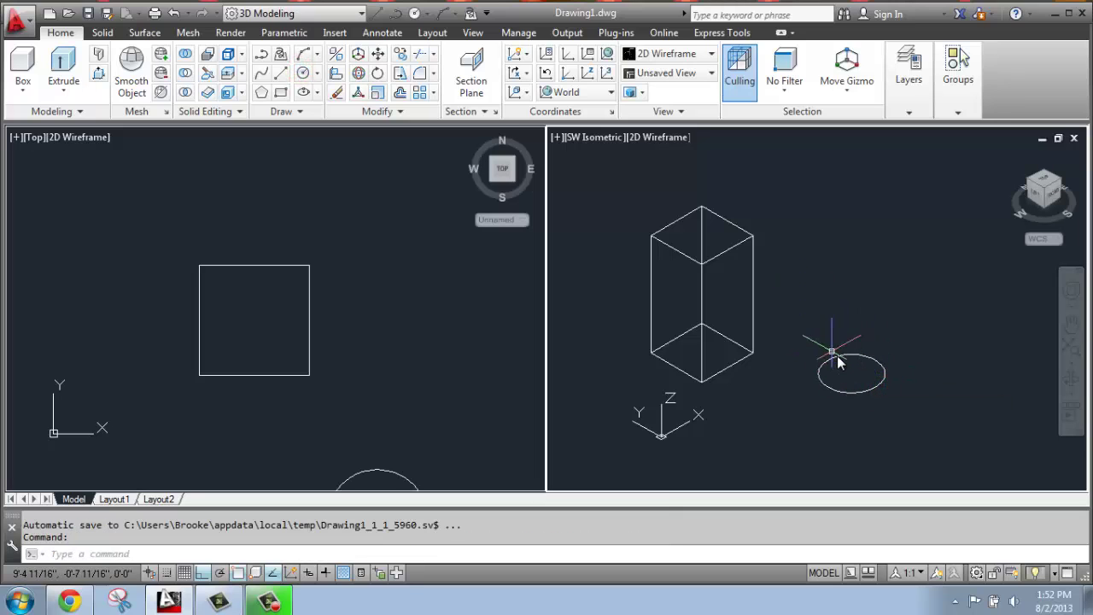
pyautogui.click(63, 60)
pyautogui.click(883, 373)
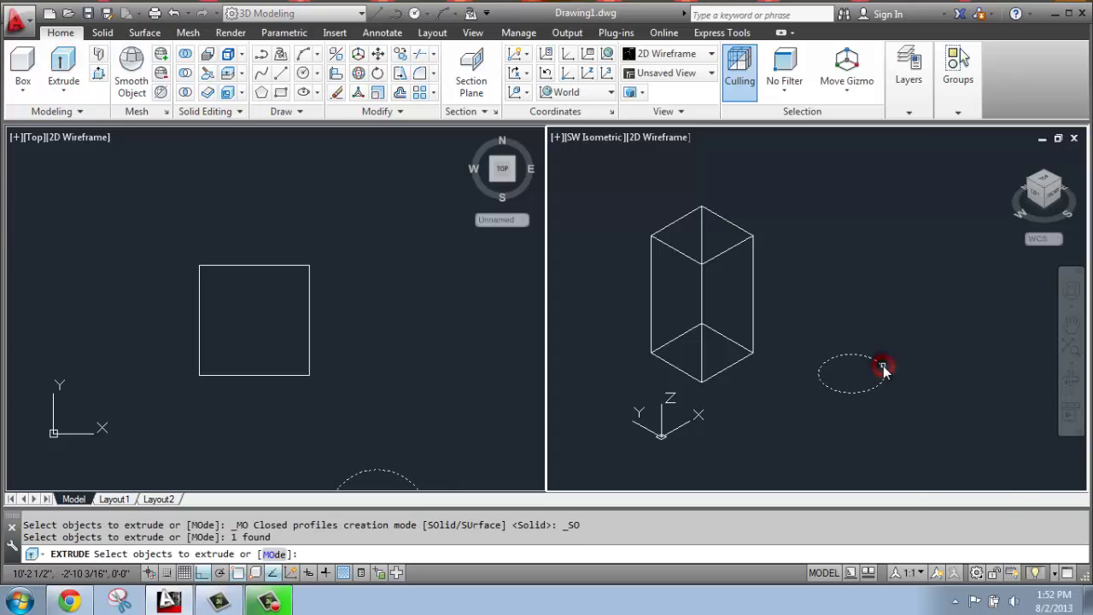
pyautogui.rightClick(884, 366)
pyautogui.click(921, 376)
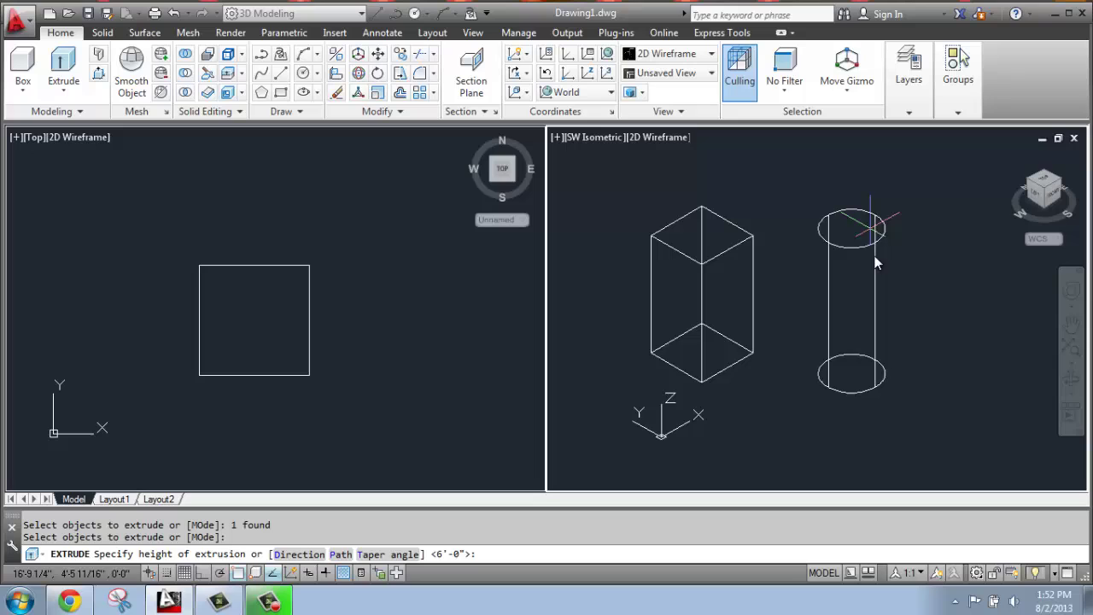
pyautogui.click(858, 190)
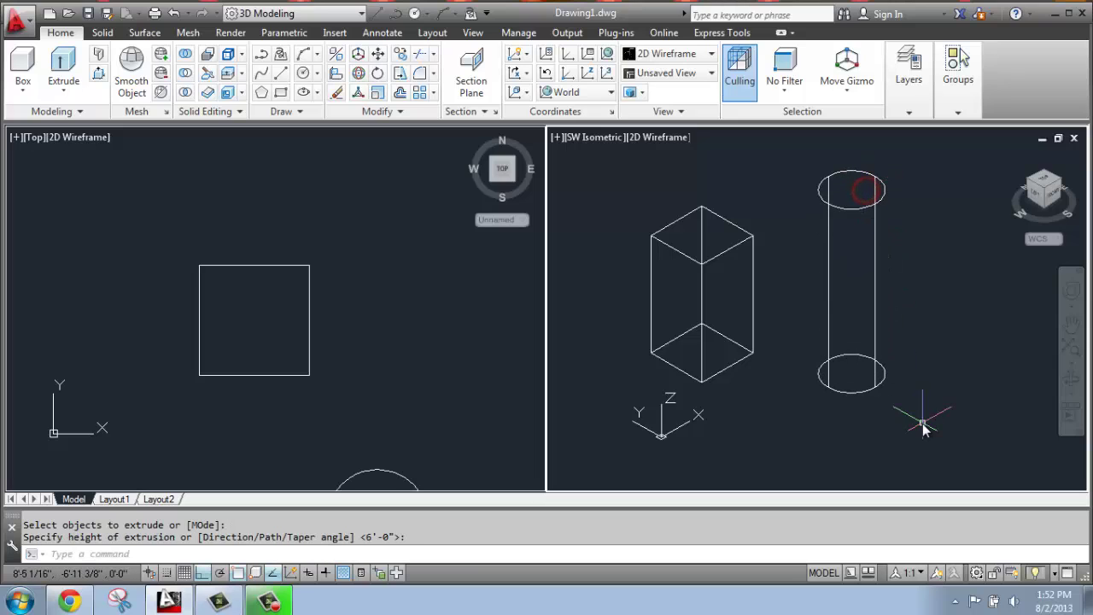
pyautogui.click(922, 355)
pyautogui.click(855, 400)
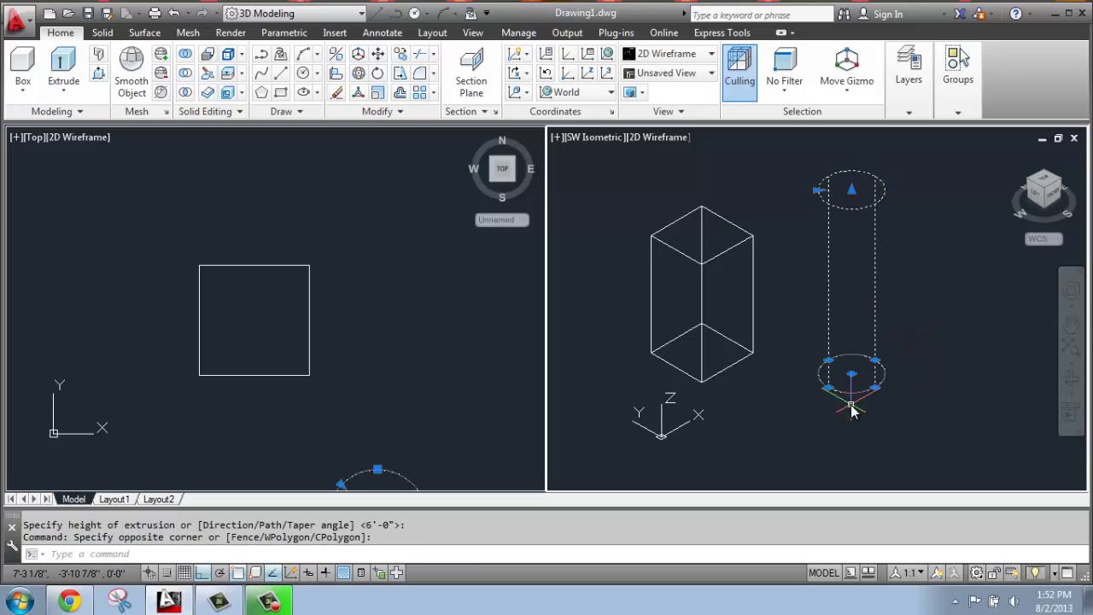
pyautogui.press('Delete')
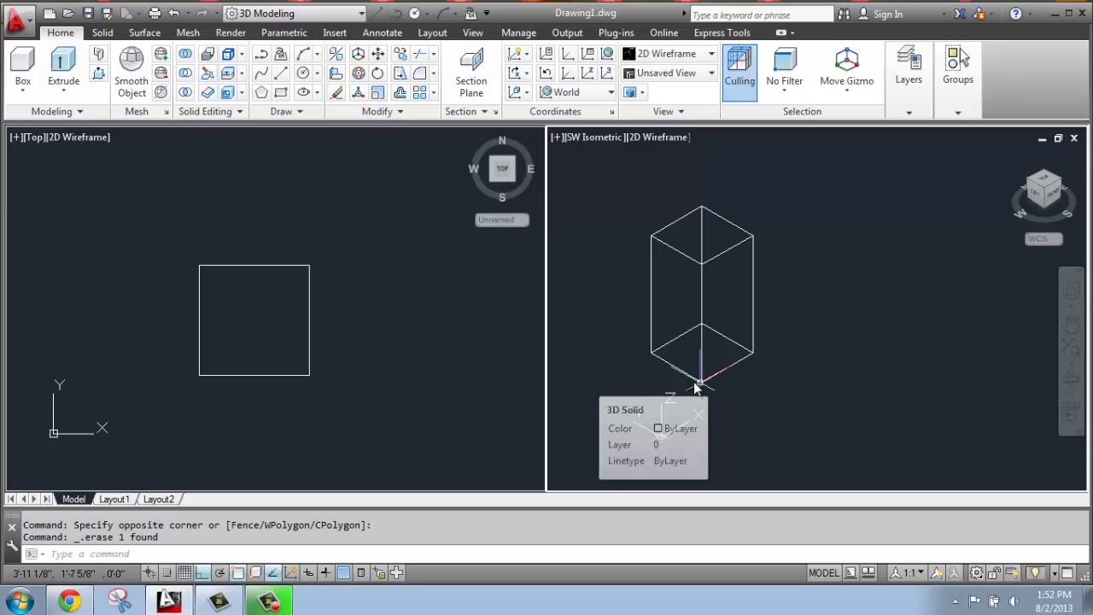
# - Start rotating the box about its bottom corner with Ortho off, then cancel the rotation
pyautogui.click(382, 75)
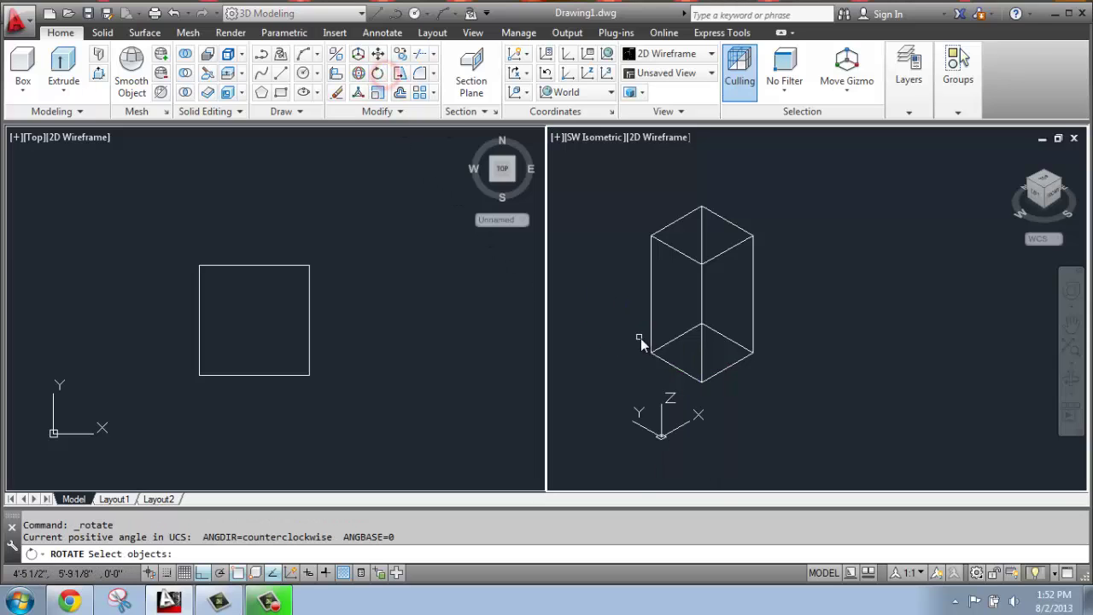
pyautogui.click(691, 376)
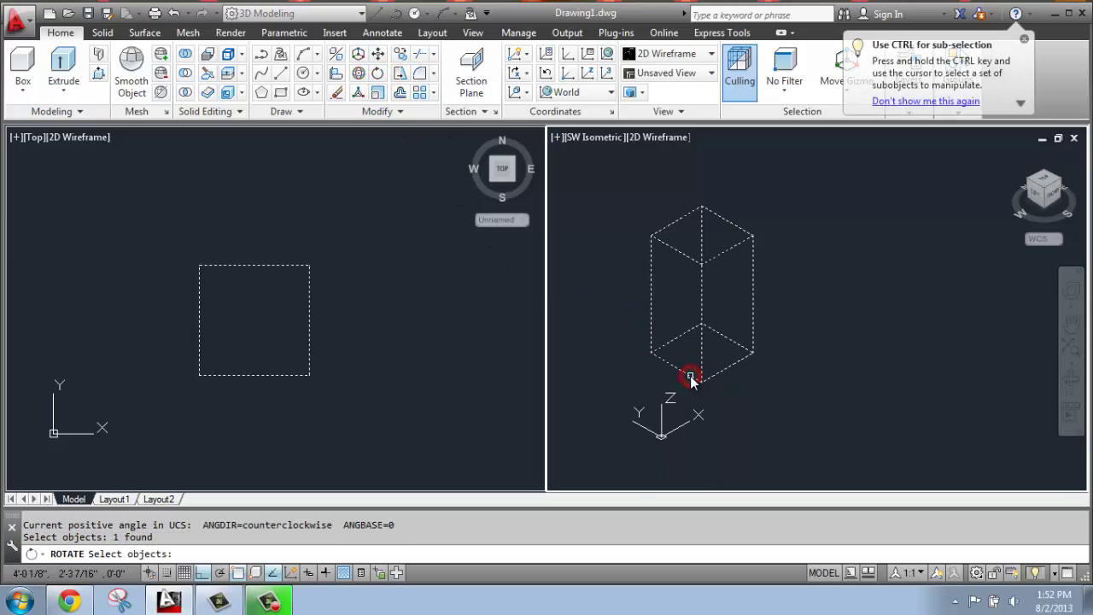
pyautogui.press('Return')
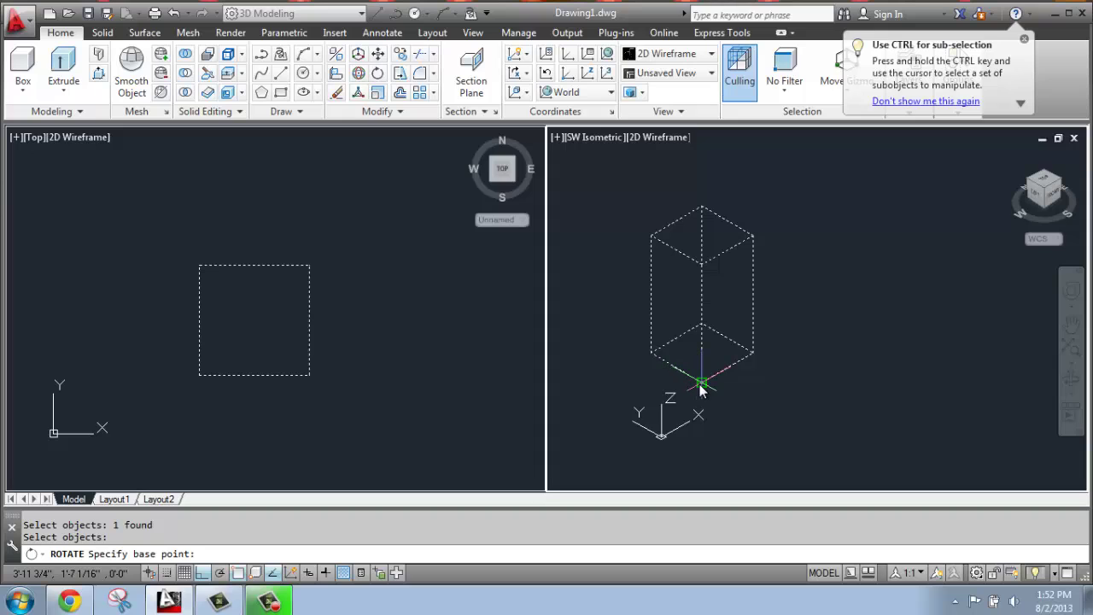
pyautogui.click(700, 383)
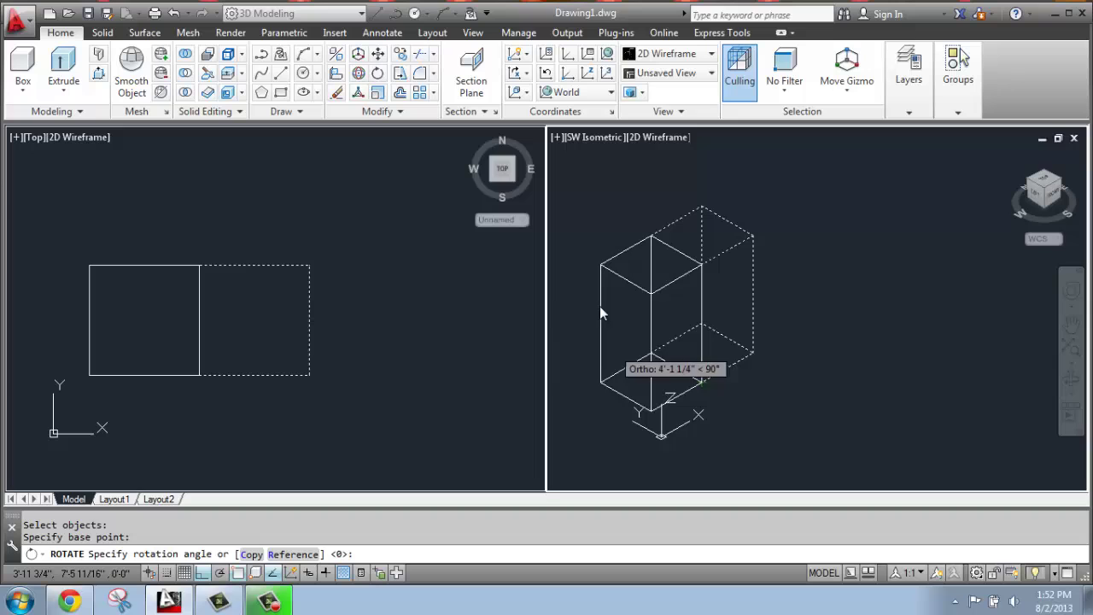
pyautogui.click(203, 572)
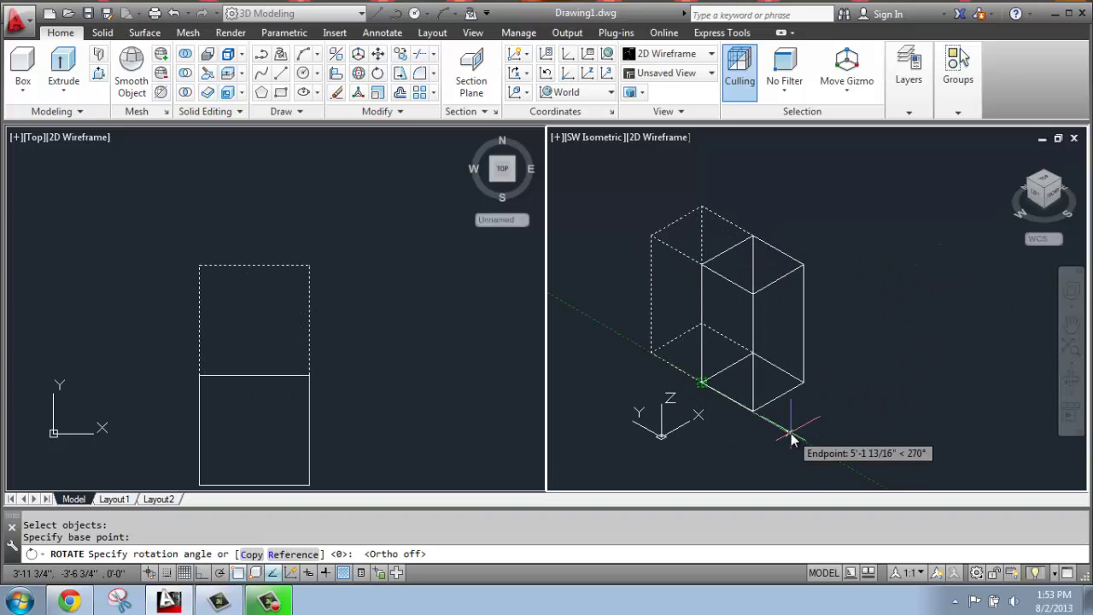
pyautogui.press('Escape')
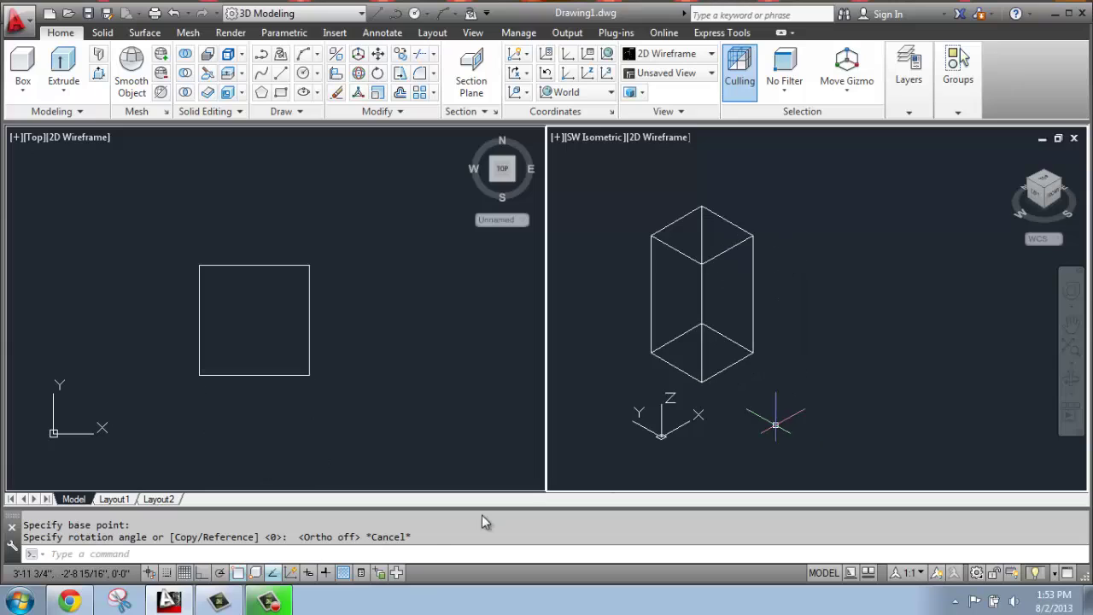
# - Turn Ortho back on and zoom and pan the isometric view around the box
pyautogui.click(202, 573)
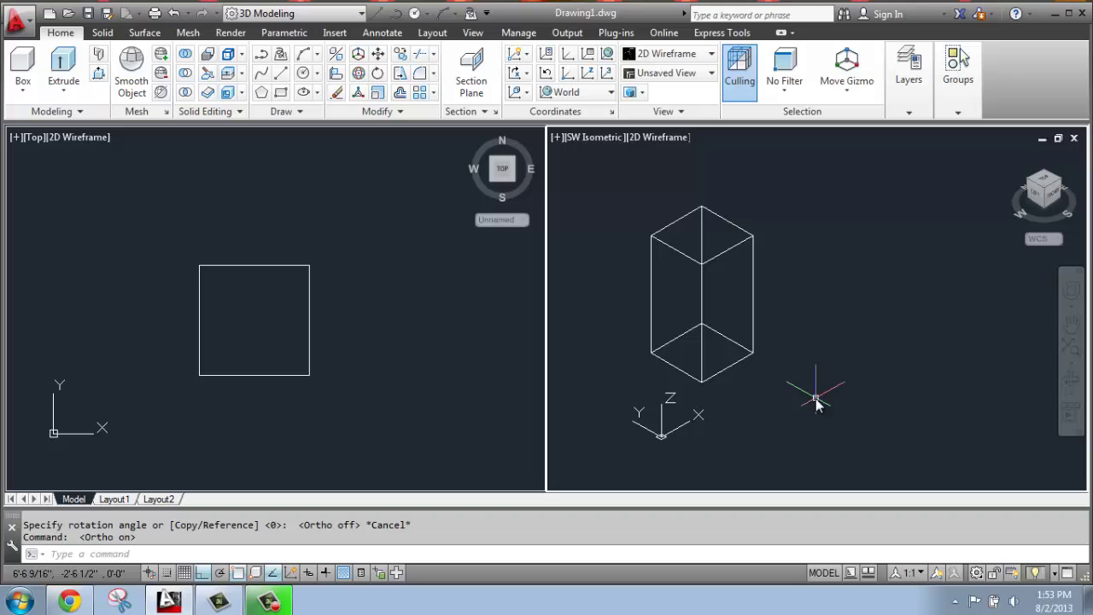
pyautogui.scroll(2, 636, 284)
pyautogui.moveTo(629, 276); pyautogui.dragTo(703, 291, button='middle')
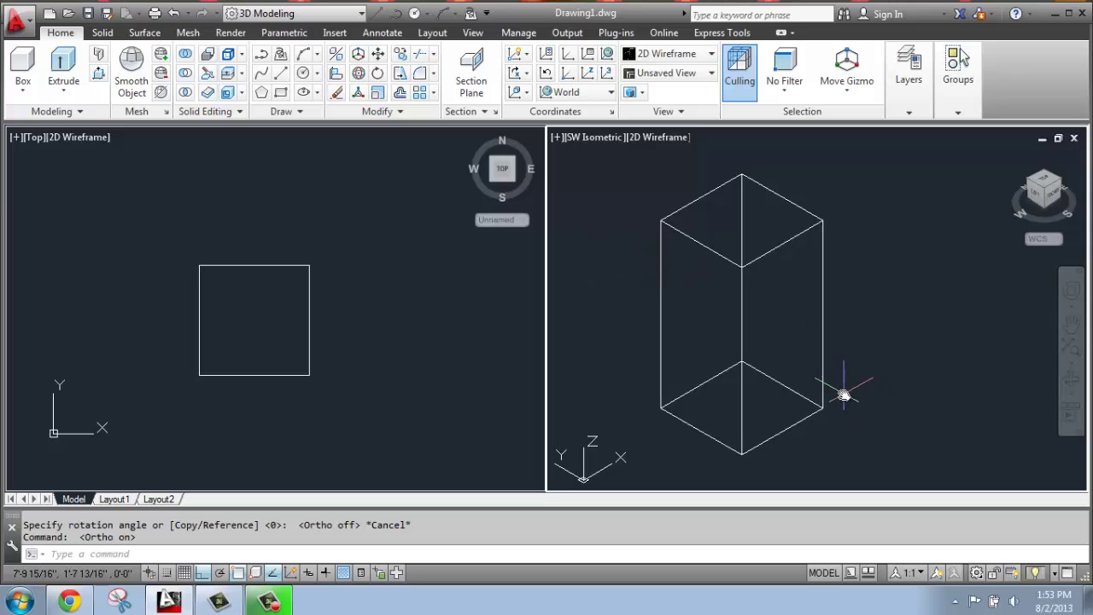
pyautogui.moveTo(843, 391); pyautogui.dragTo(802, 350, button='middle')
pyautogui.scroll(-3, 811, 384)
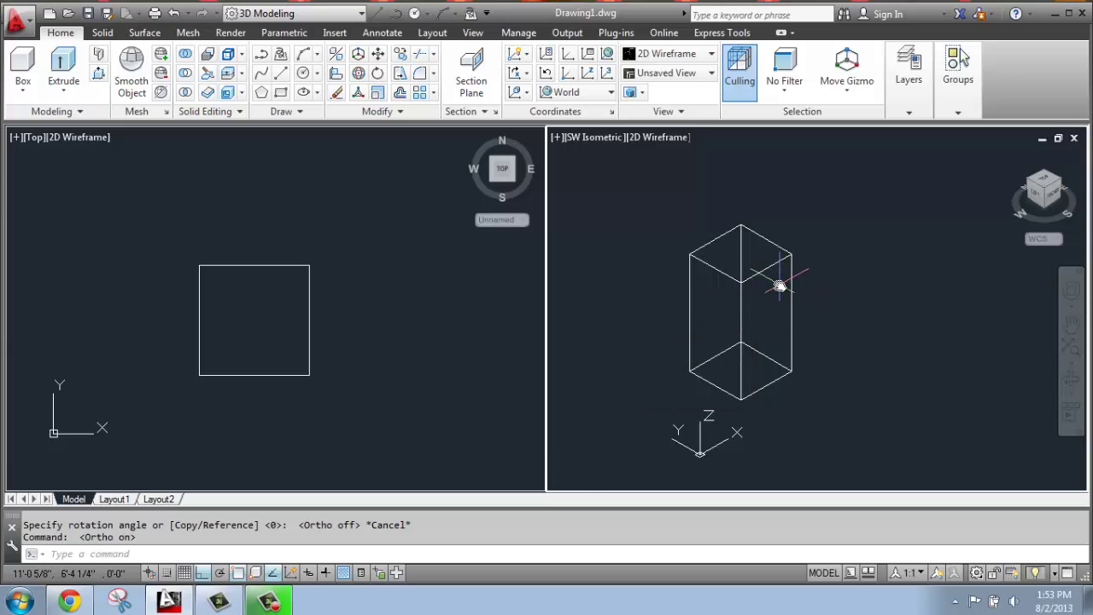
pyautogui.scroll(2, 773, 286)
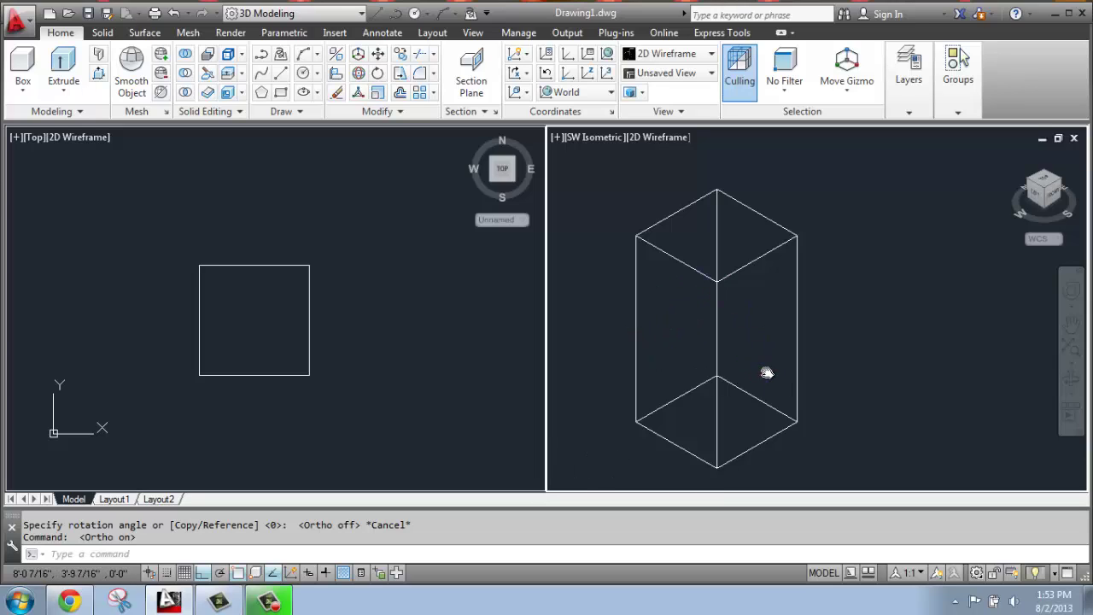
pyautogui.scroll(-3, 771, 368)
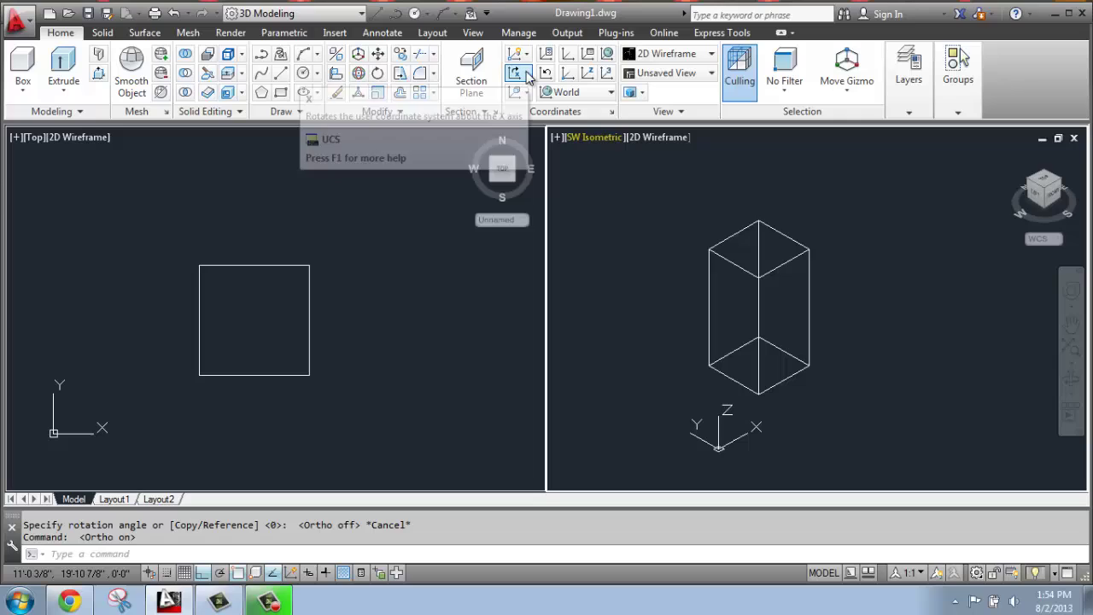
# - Begin a UCS rotation about the X axis, then cancel it
pyautogui.click(528, 73)
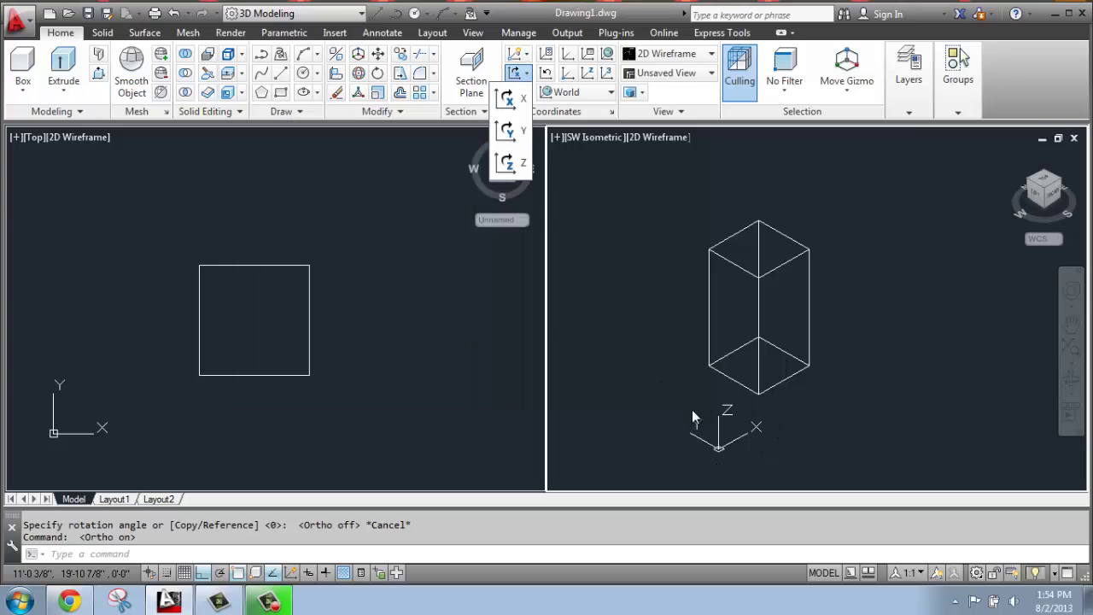
pyautogui.click(510, 100)
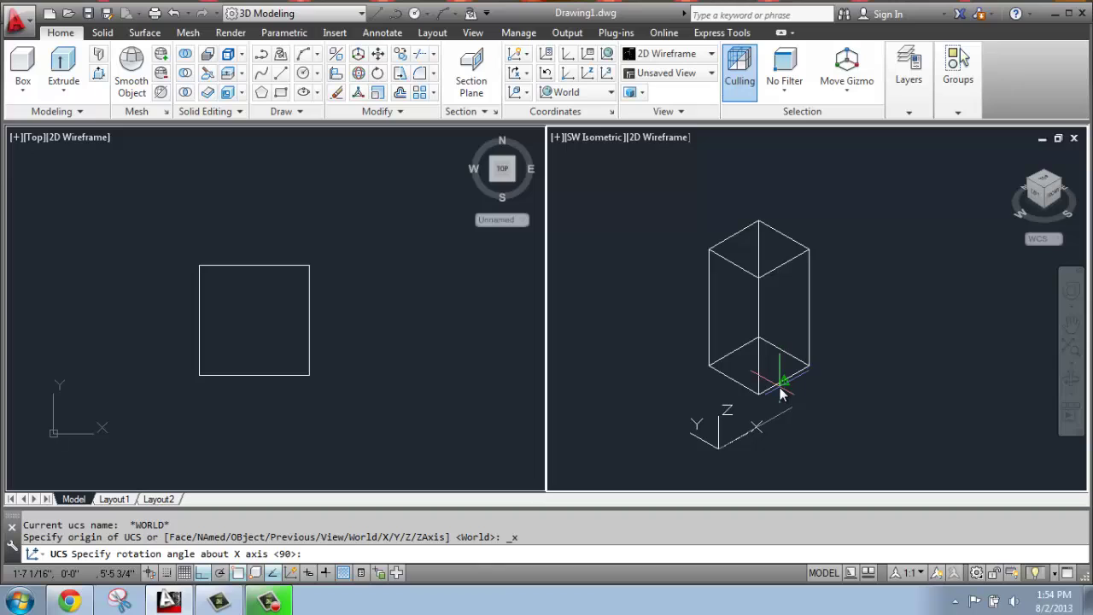
pyautogui.press('Escape')
# - Rotate the UCS about the Y axis, accepting the default 90° angle
pyautogui.click(526, 74)
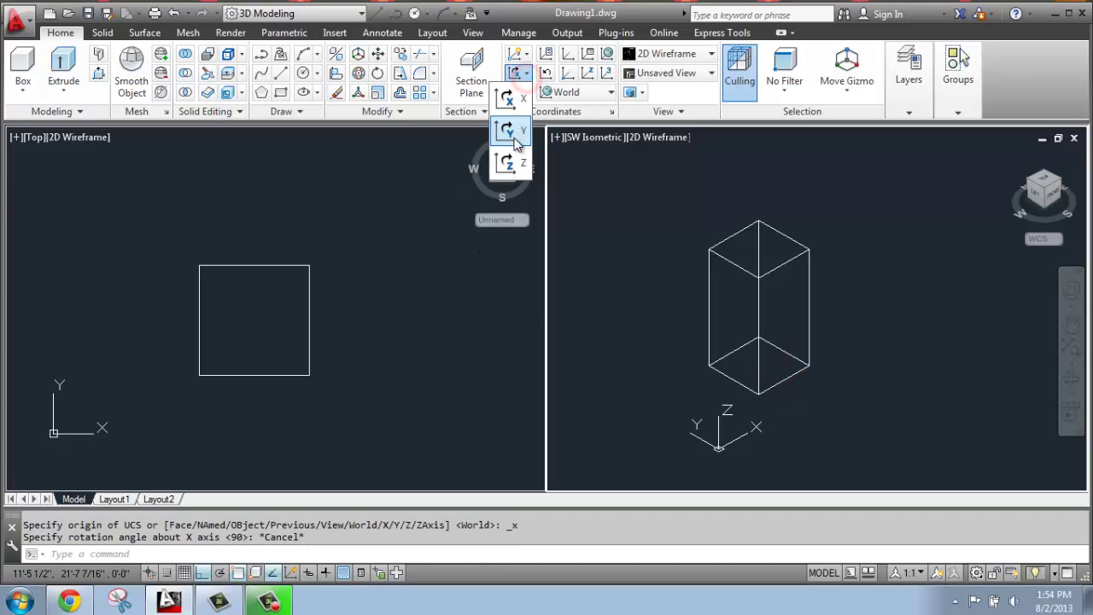
pyautogui.click(511, 133)
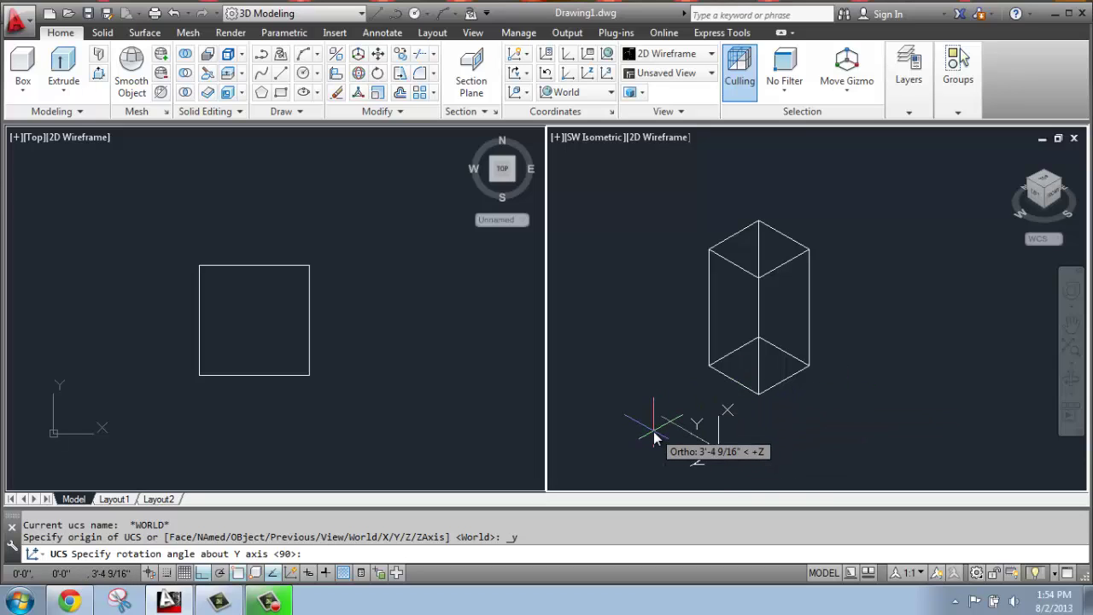
pyautogui.moveTo(647, 431); pyautogui.dragTo(652, 319, button='middle')
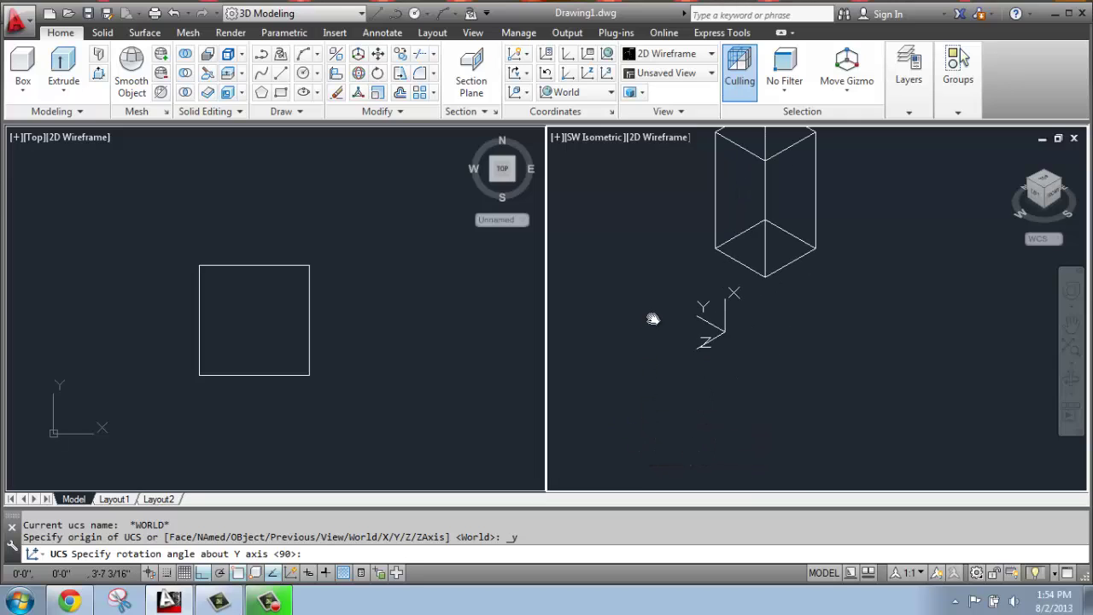
pyautogui.click(667, 369)
pyautogui.moveTo(780, 316); pyautogui.dragTo(757, 353, button='middle')
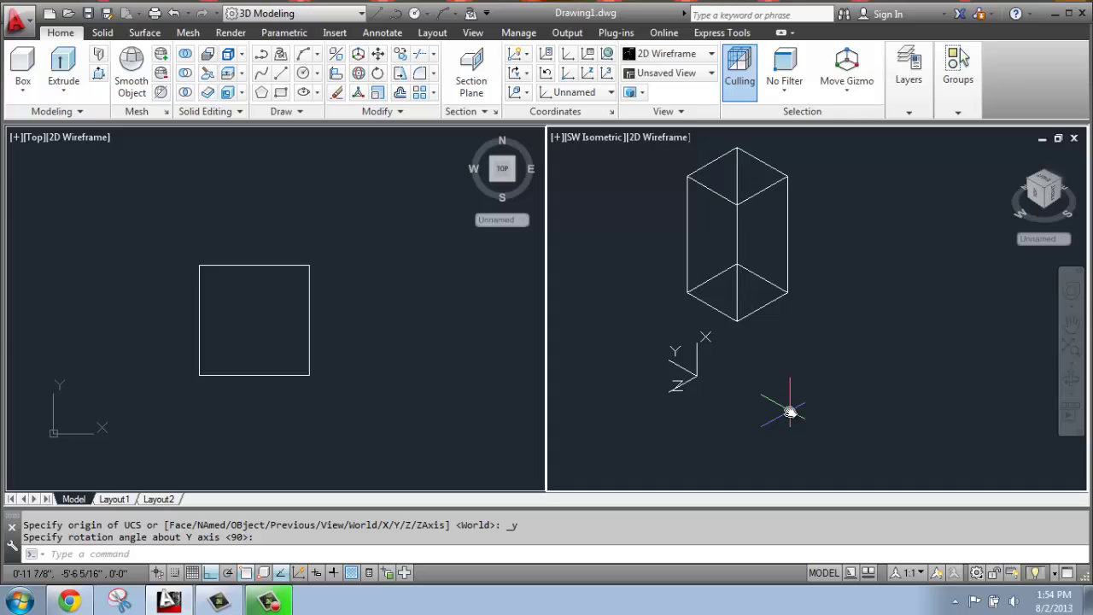
# - Draw an upright circle in the rotated plane to the right of the box
pyautogui.click(302, 73)
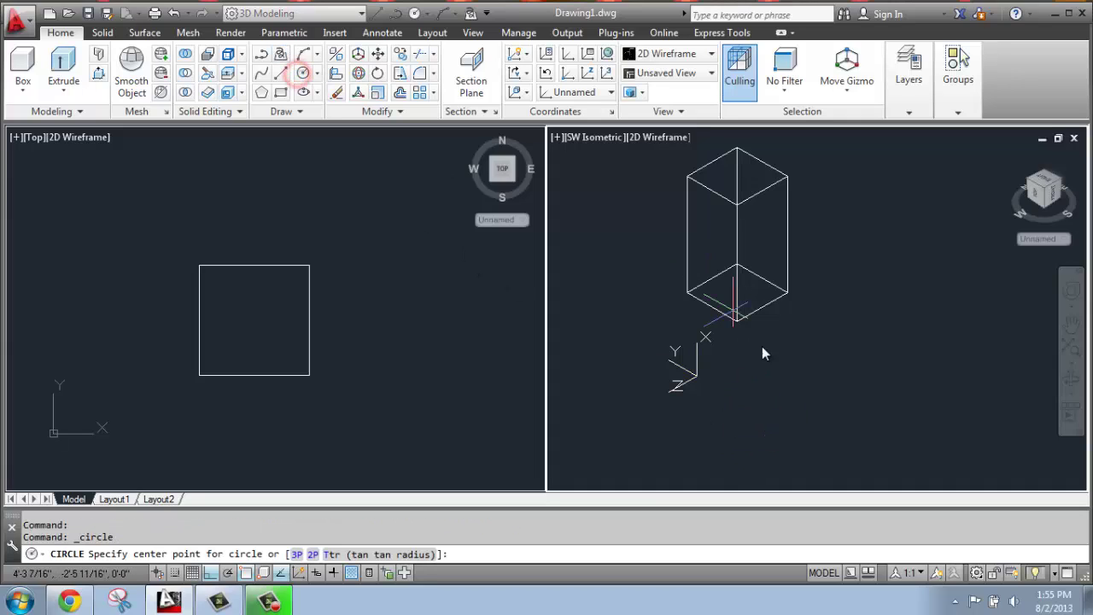
pyautogui.click(876, 387)
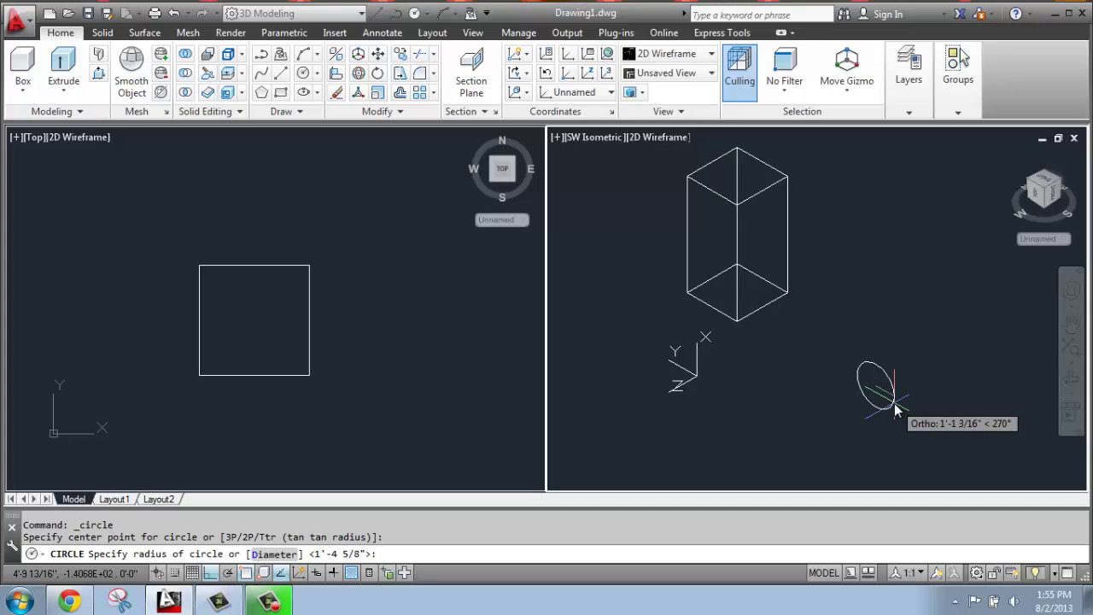
pyautogui.click(895, 410)
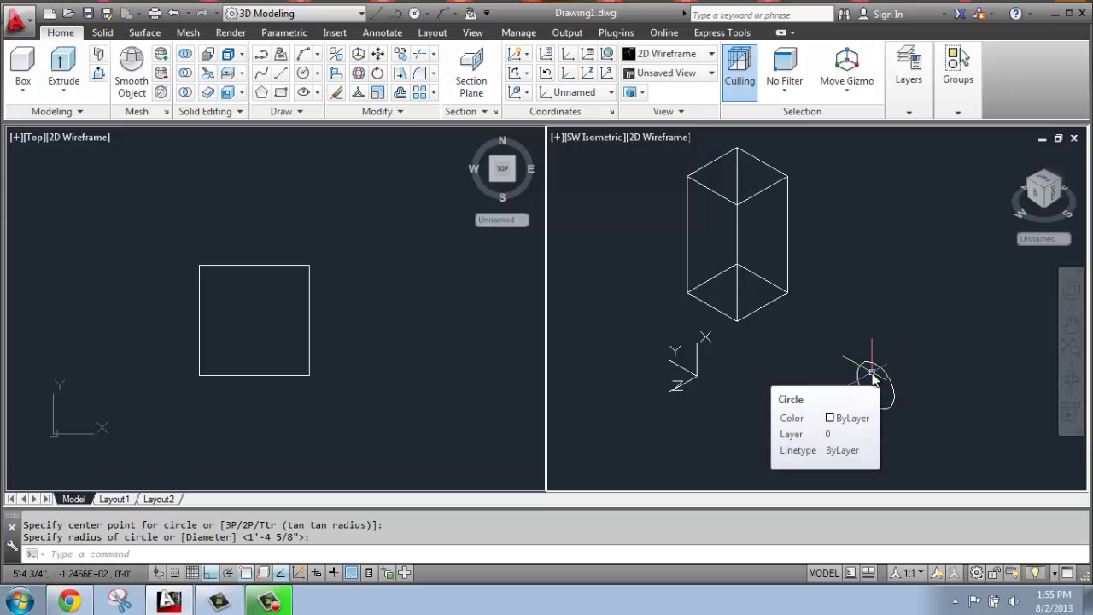
# - Extrude the circle into a horizontal cylinder, then run SHA to change the shading mode
pyautogui.click(63, 68)
pyautogui.click(890, 383)
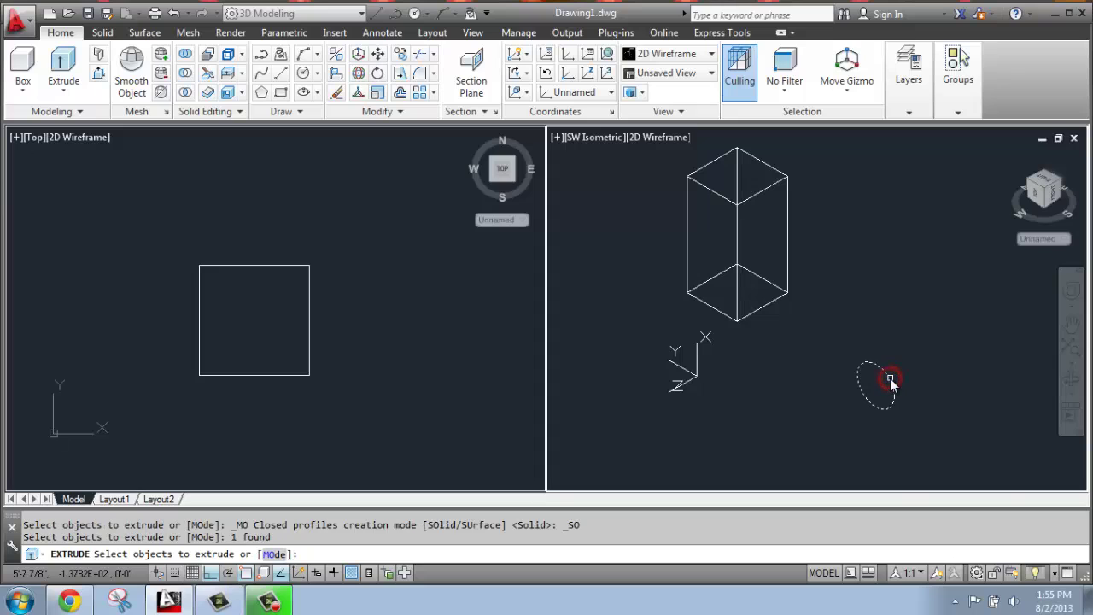
pyautogui.rightClick(890, 381)
pyautogui.click(907, 388)
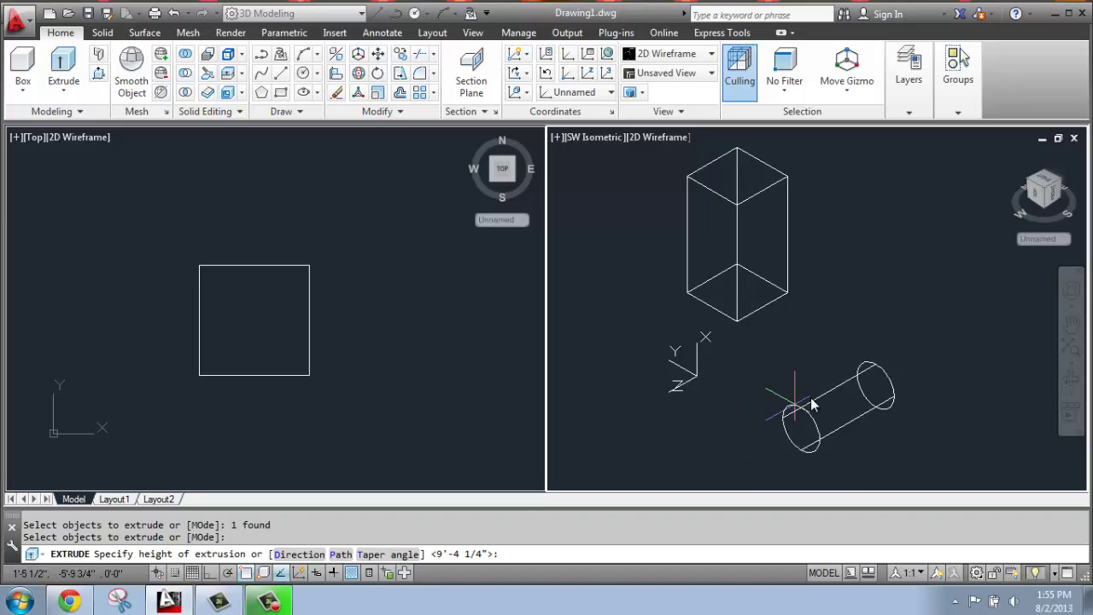
pyautogui.click(782, 419)
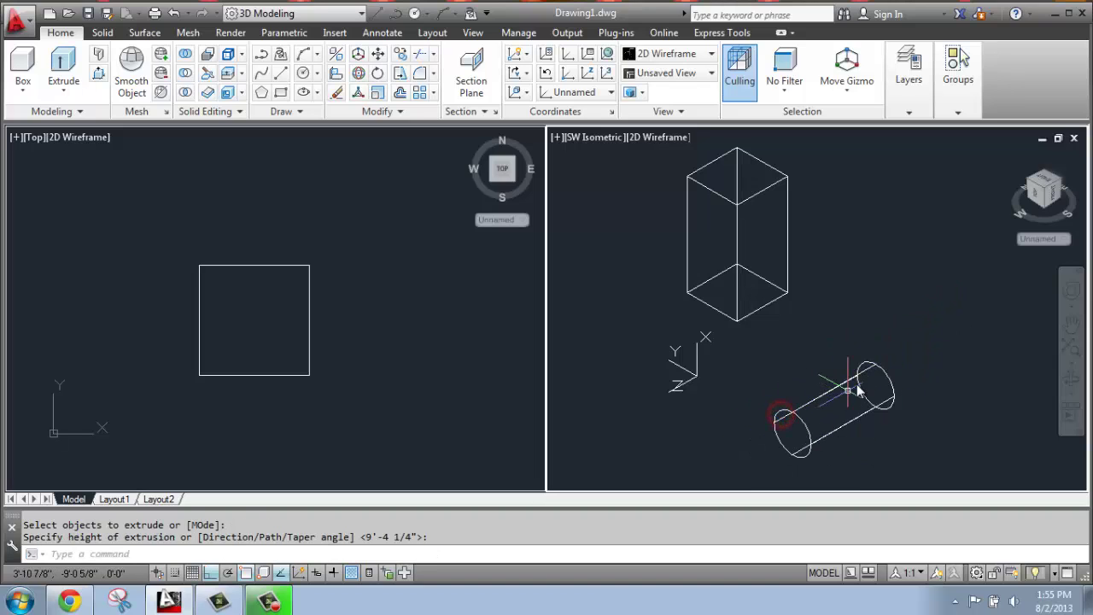
pyautogui.write('s')
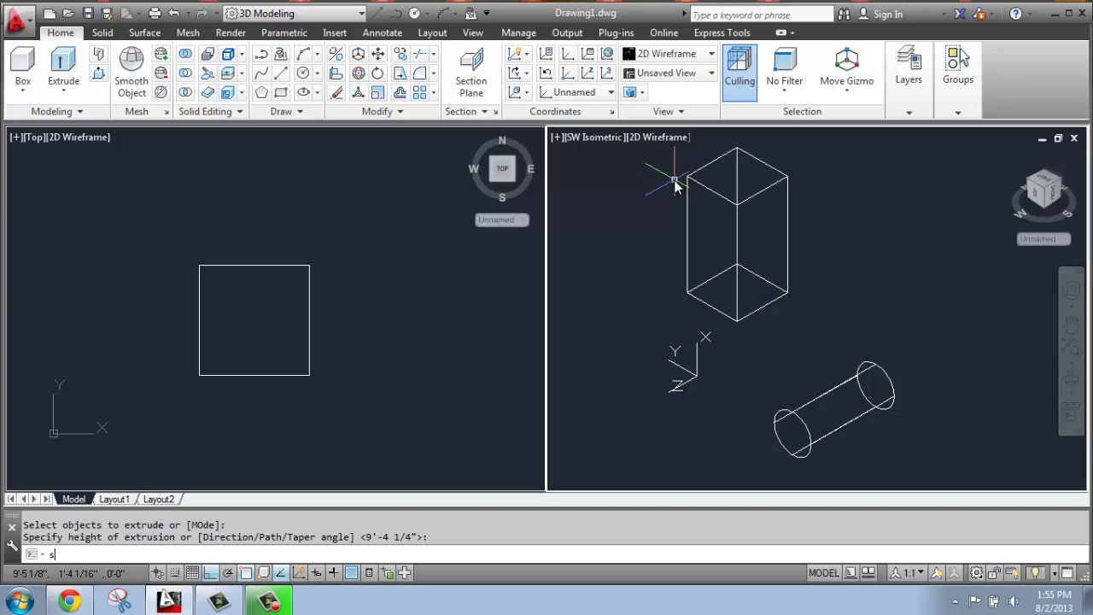
pyautogui.write('ha')
pyautogui.press('Return')
pyautogui.write('c')
pyautogui.press('Return')
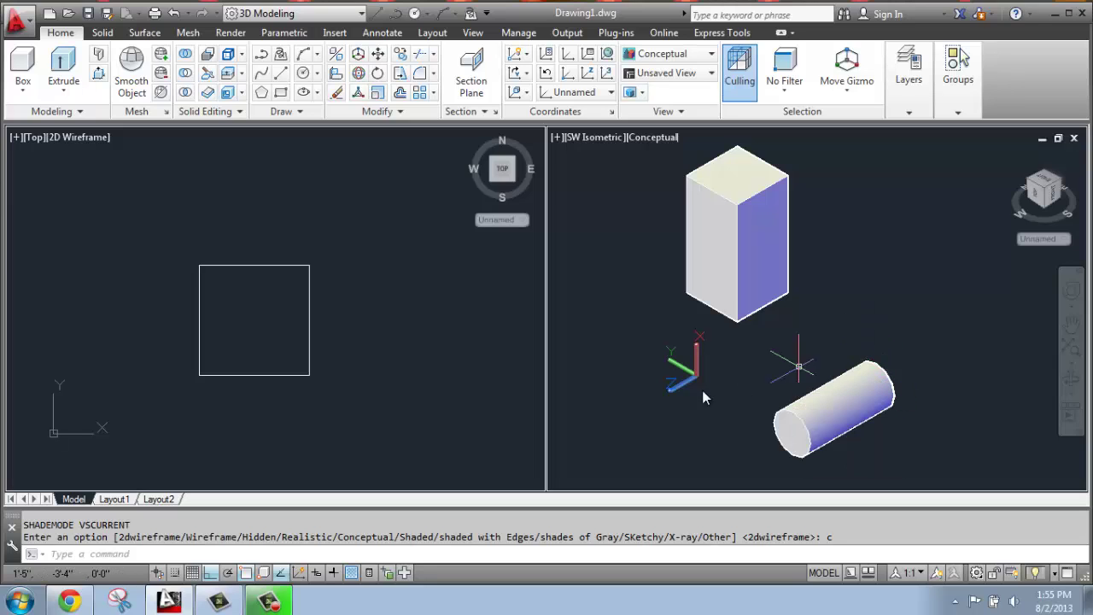
pyautogui.scroll(3, 730, 321)
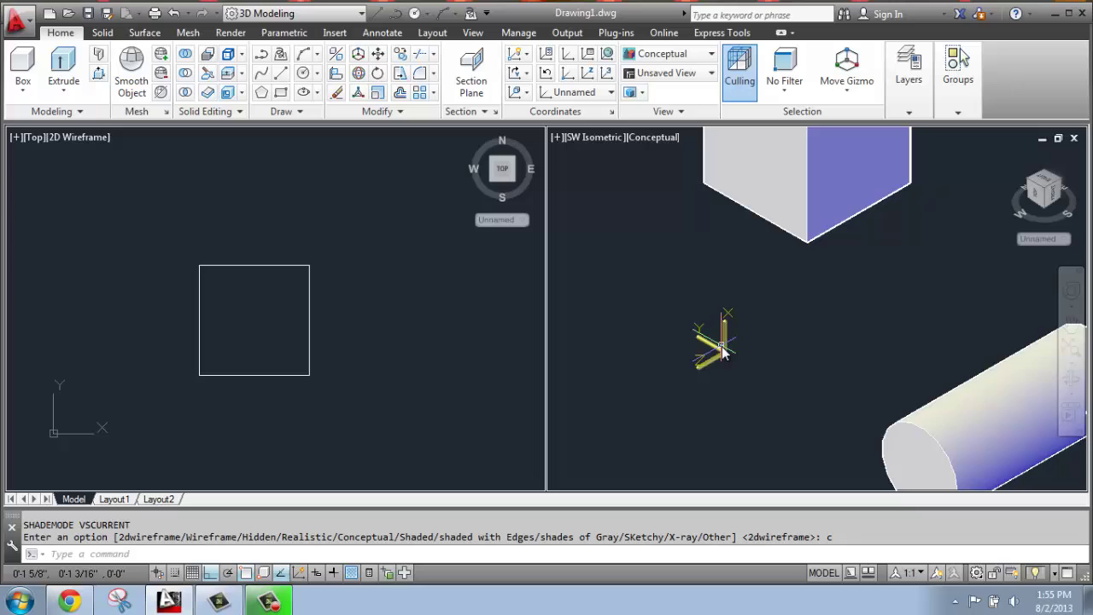
pyautogui.scroll(-3, 695, 325)
pyautogui.moveTo(779, 323); pyautogui.dragTo(731, 345, button='middle')
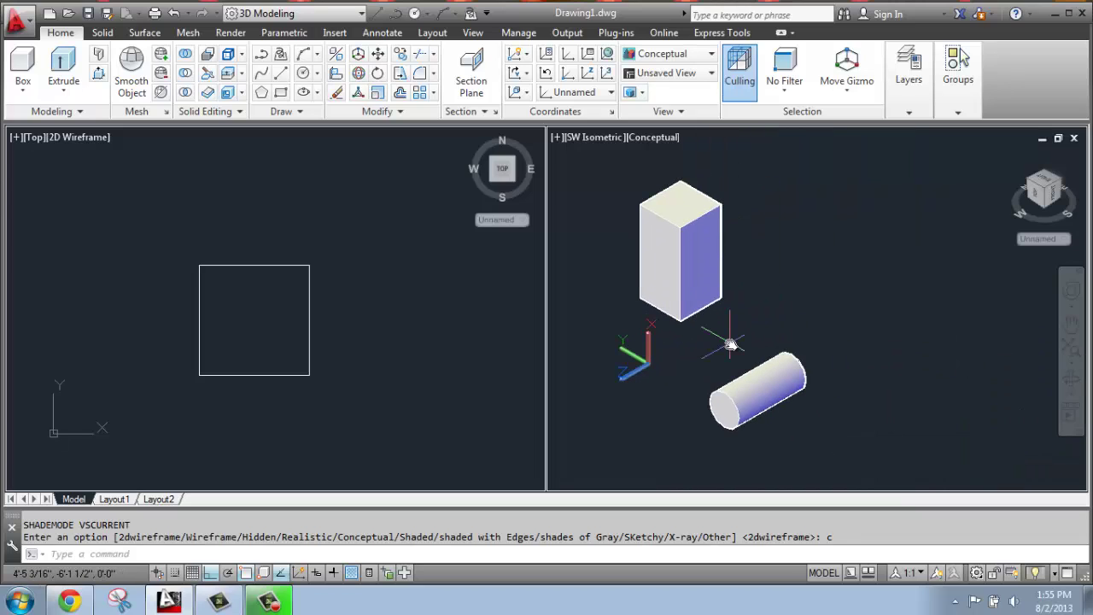
pyautogui.press('Return')
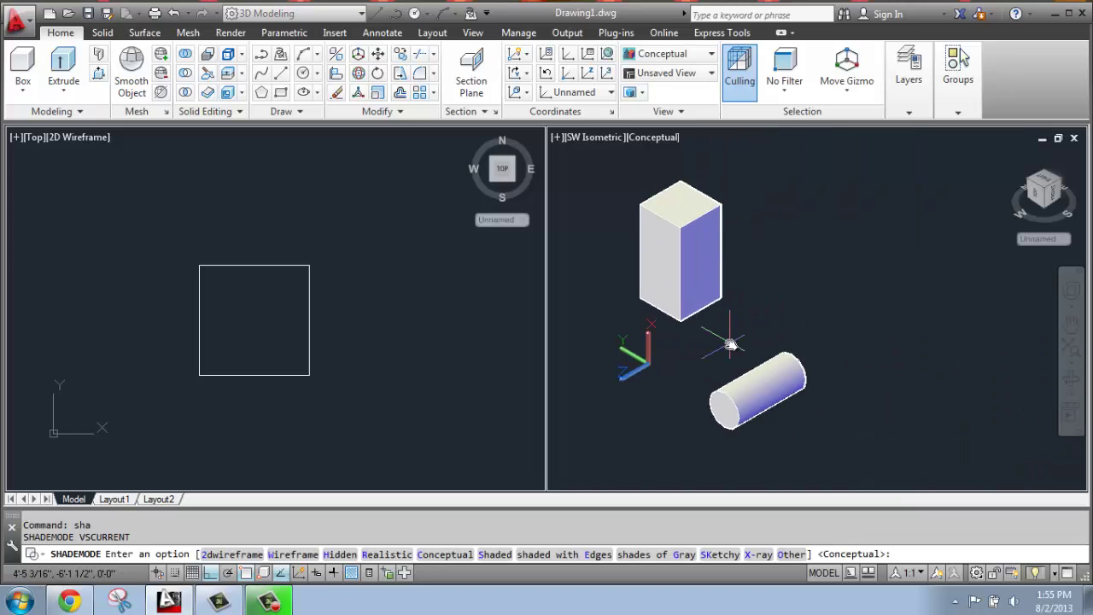
pyautogui.write('2')
pyautogui.press('Return')
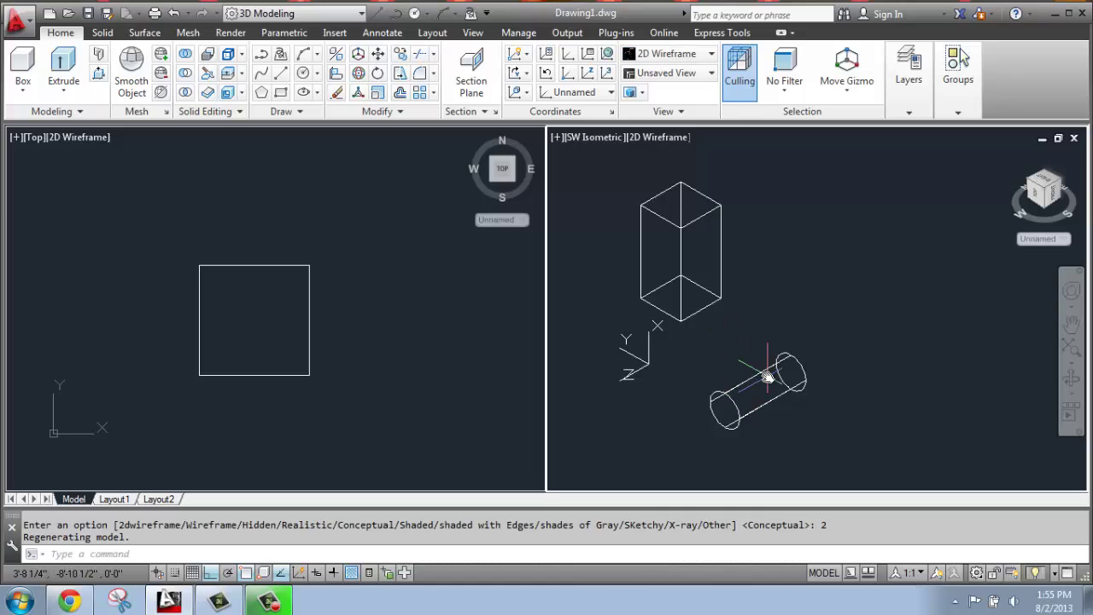
pyautogui.moveTo(592, 357); pyautogui.dragTo(604, 361, button='middle')
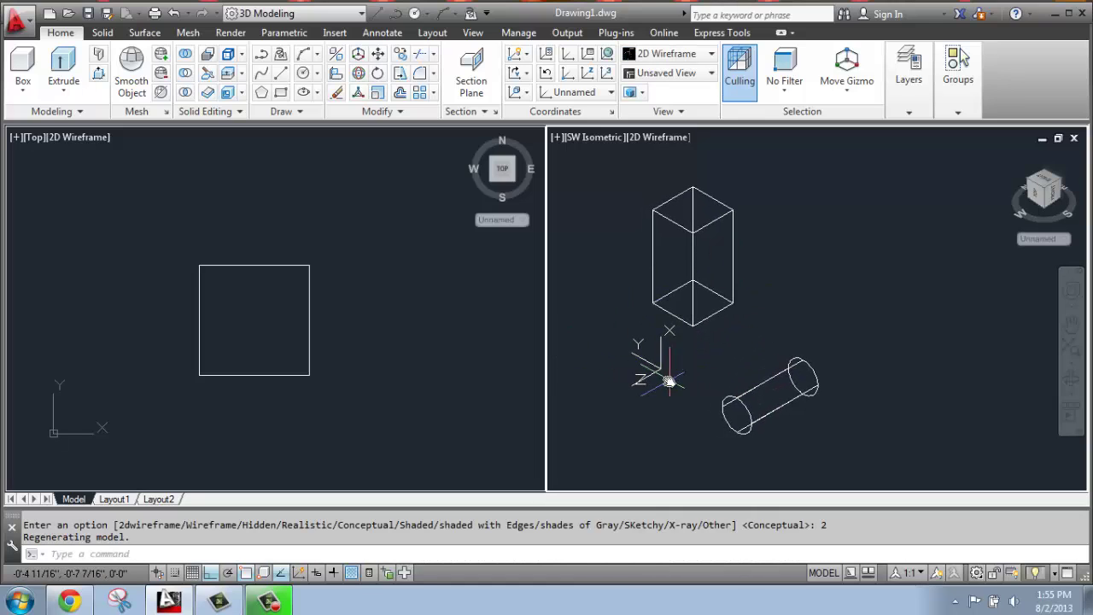
# - Draw another circle, then erase it together with the cylinder
pyautogui.click(304, 73)
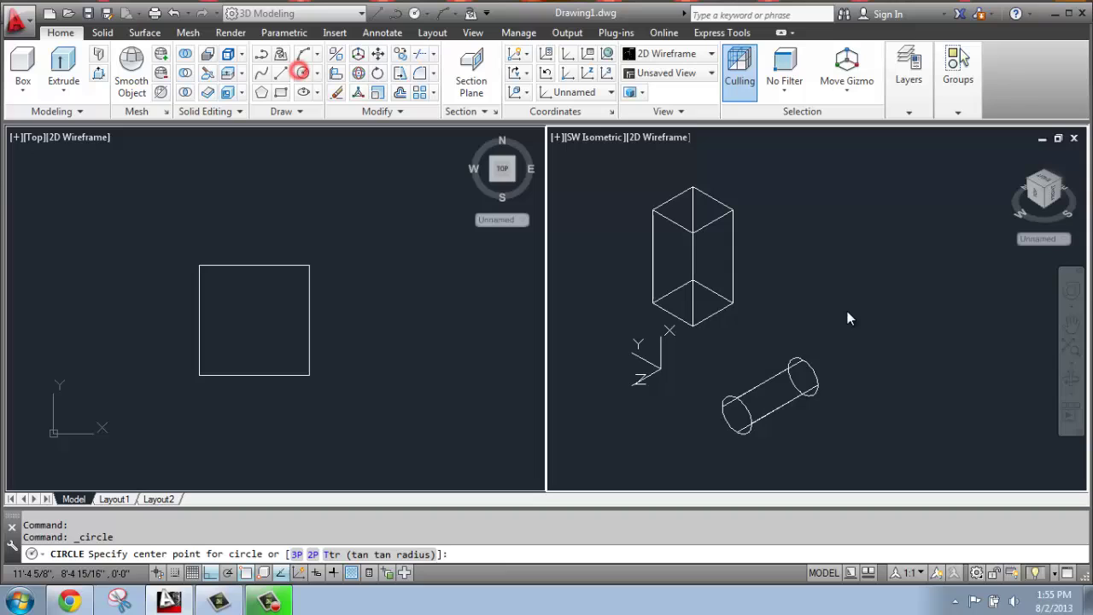
pyautogui.click(866, 308)
pyautogui.click(883, 336)
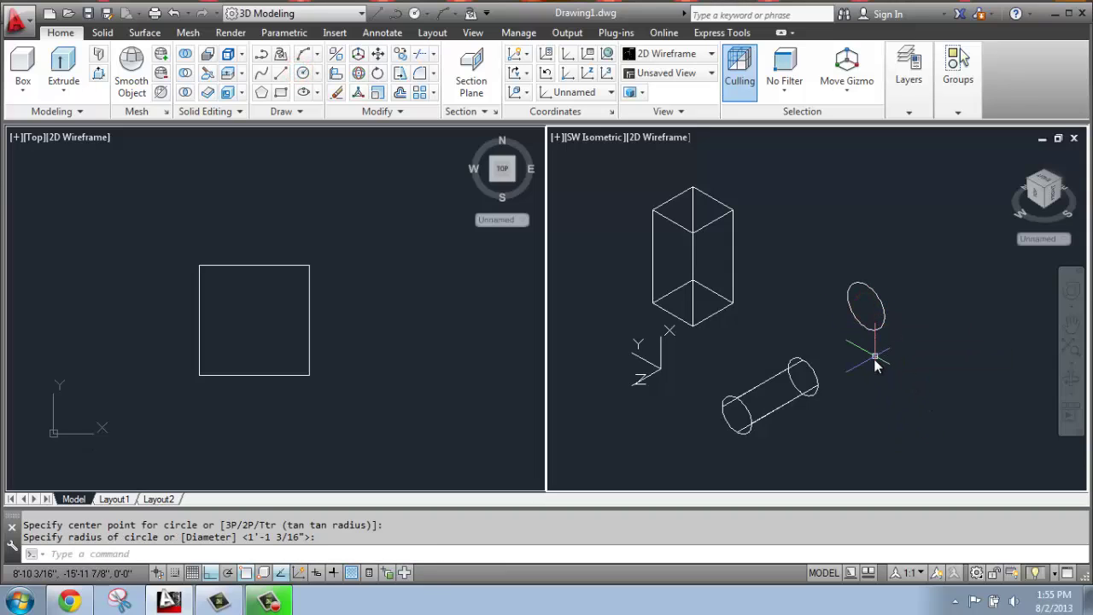
pyautogui.click(909, 280)
pyautogui.click(798, 409)
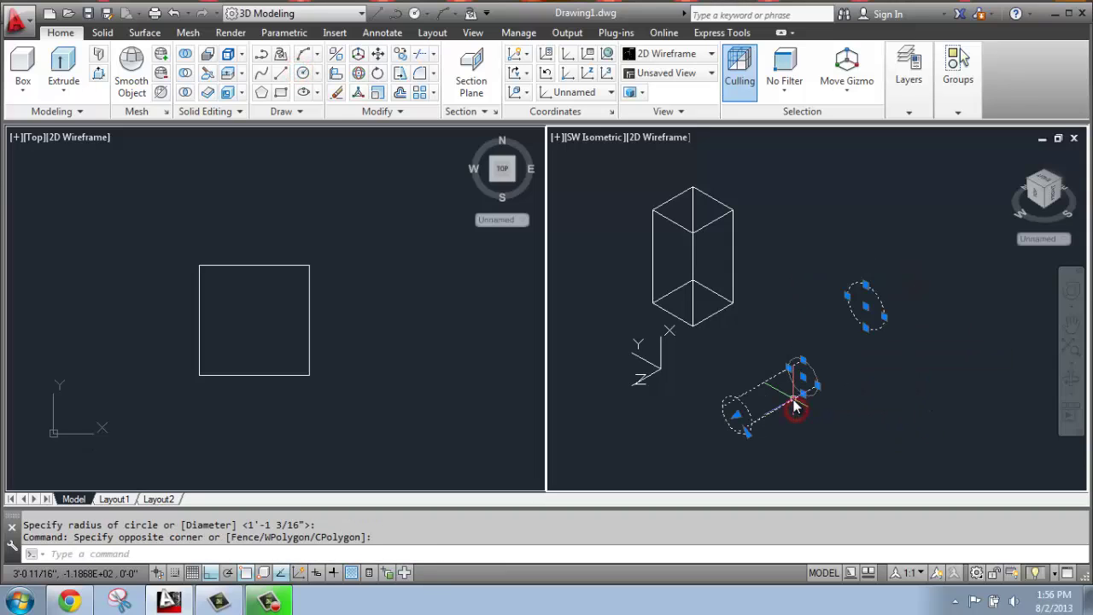
pyautogui.press('Delete')
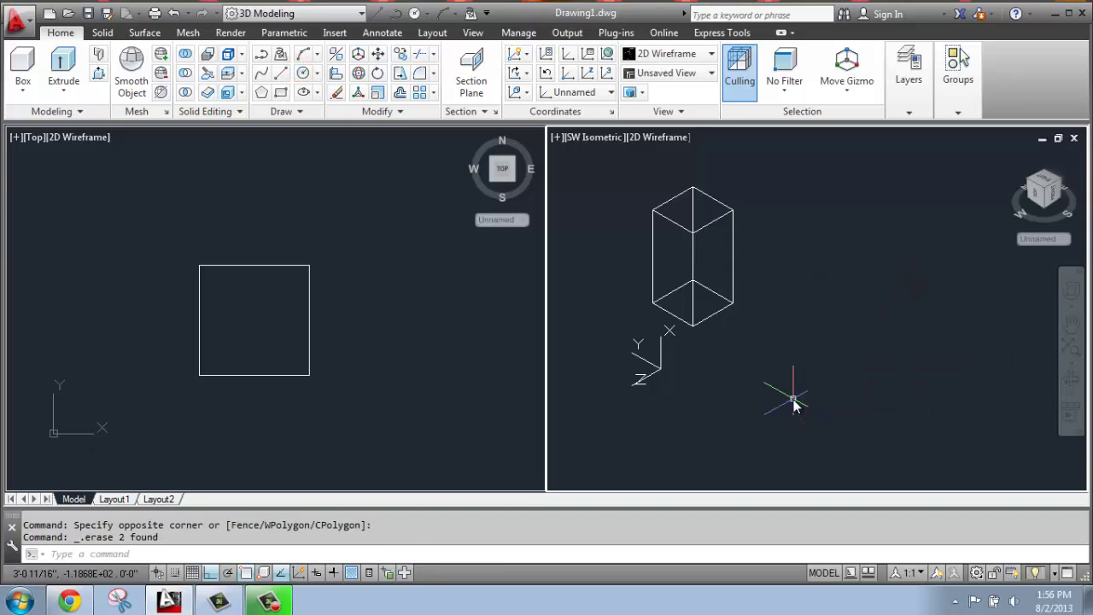
# - Set the UCS back to World and enlarge the box in the isometric view
pyautogui.click(610, 92)
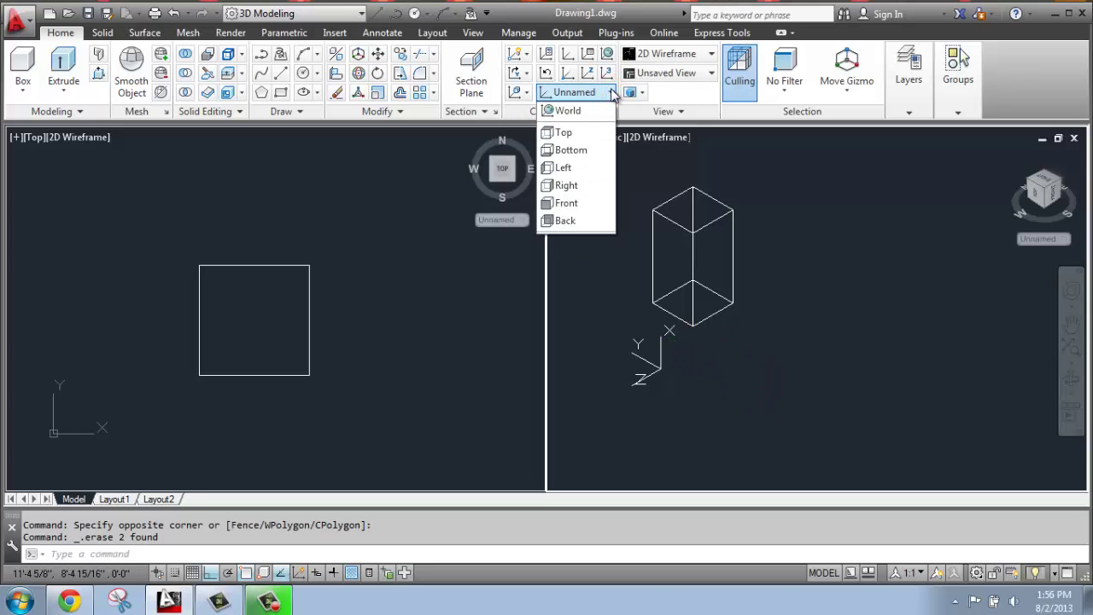
pyautogui.click(570, 111)
pyautogui.moveTo(632, 300); pyautogui.dragTo(668, 363, button='middle')
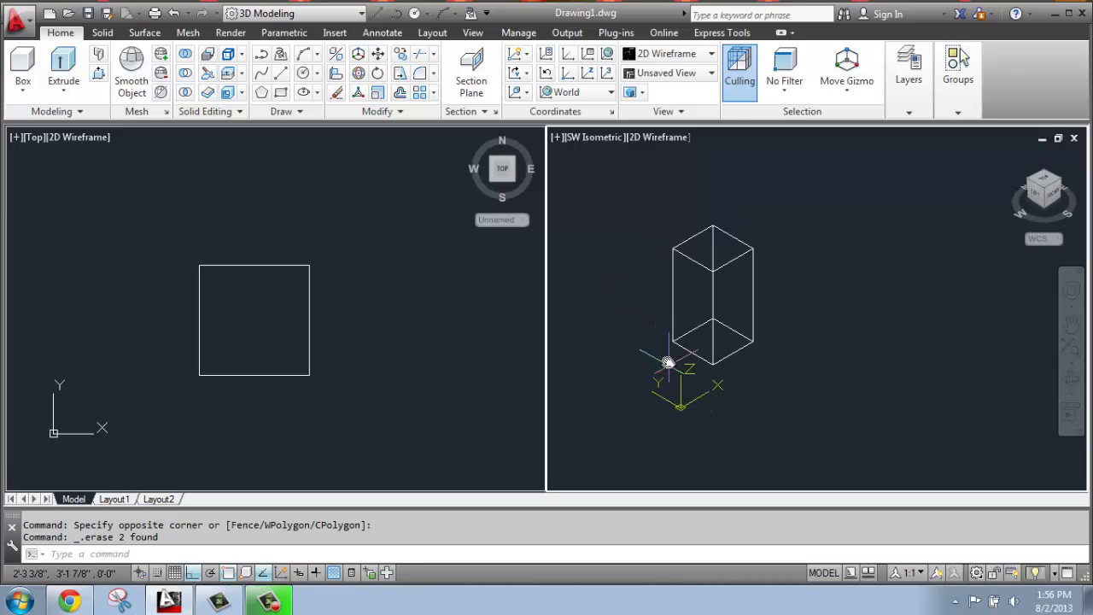
pyautogui.scroll(2, 668, 363)
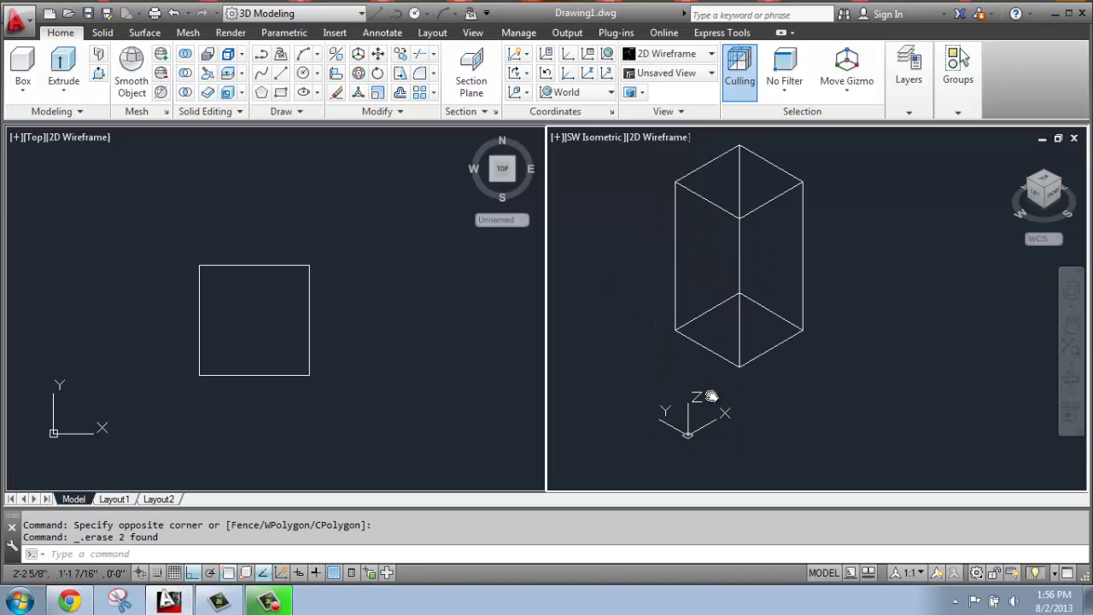
pyautogui.moveTo(708, 385); pyautogui.dragTo(703, 396, button='middle')
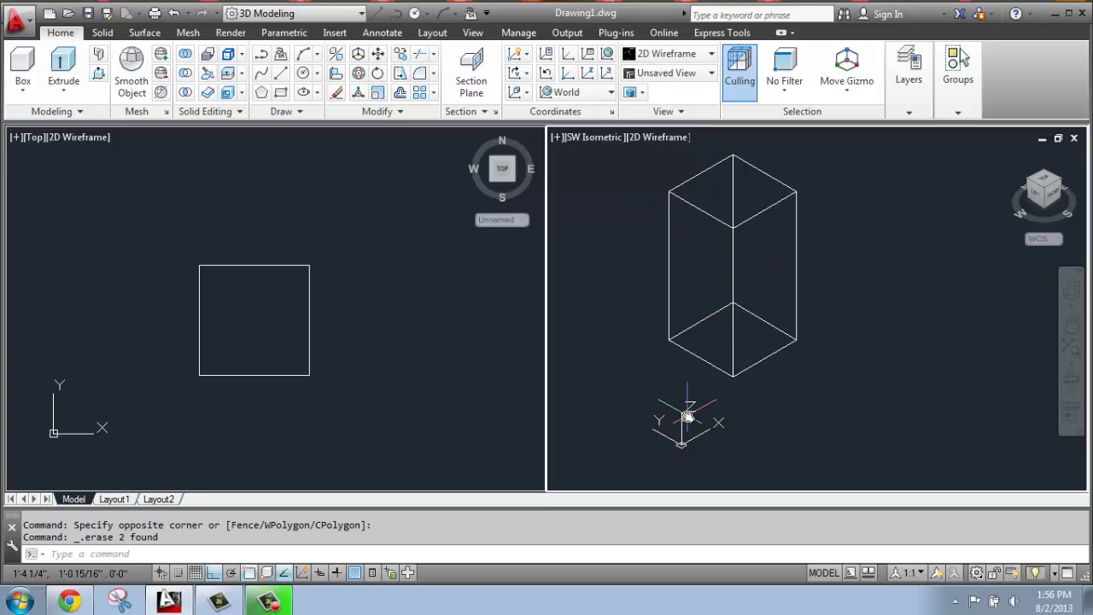
# - Use Face UCS to place the coordinate system on the box's vertical side face
pyautogui.click(528, 92)
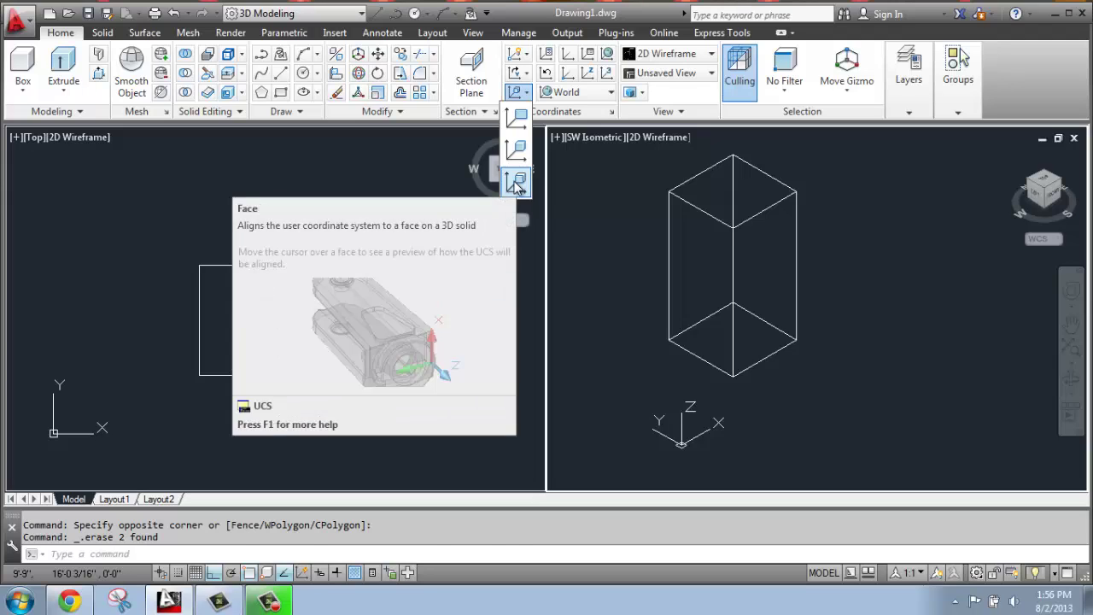
pyautogui.click(517, 184)
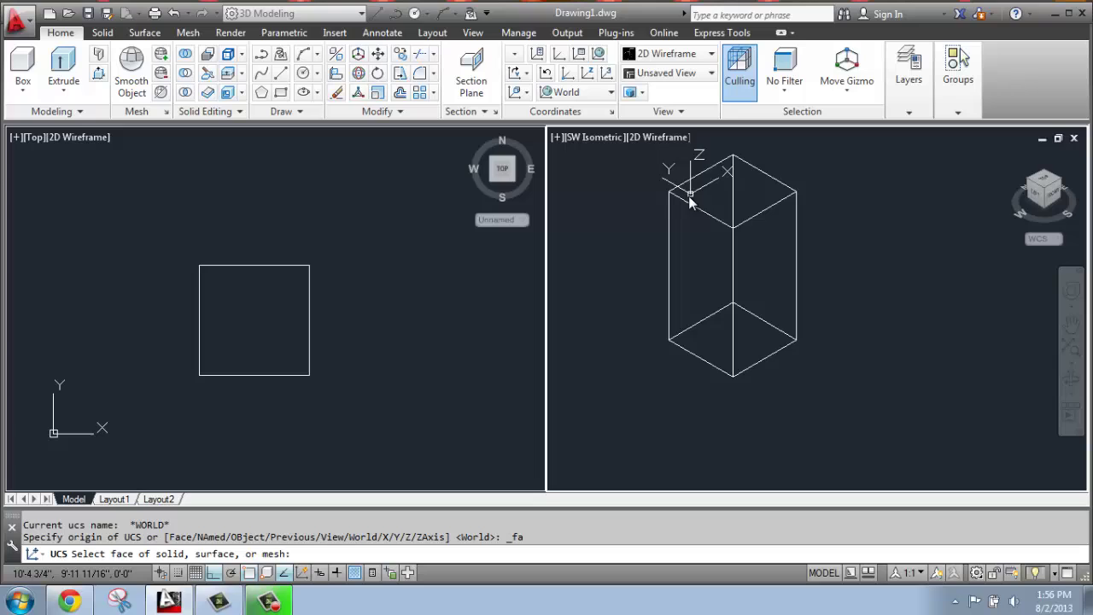
pyautogui.click(693, 259)
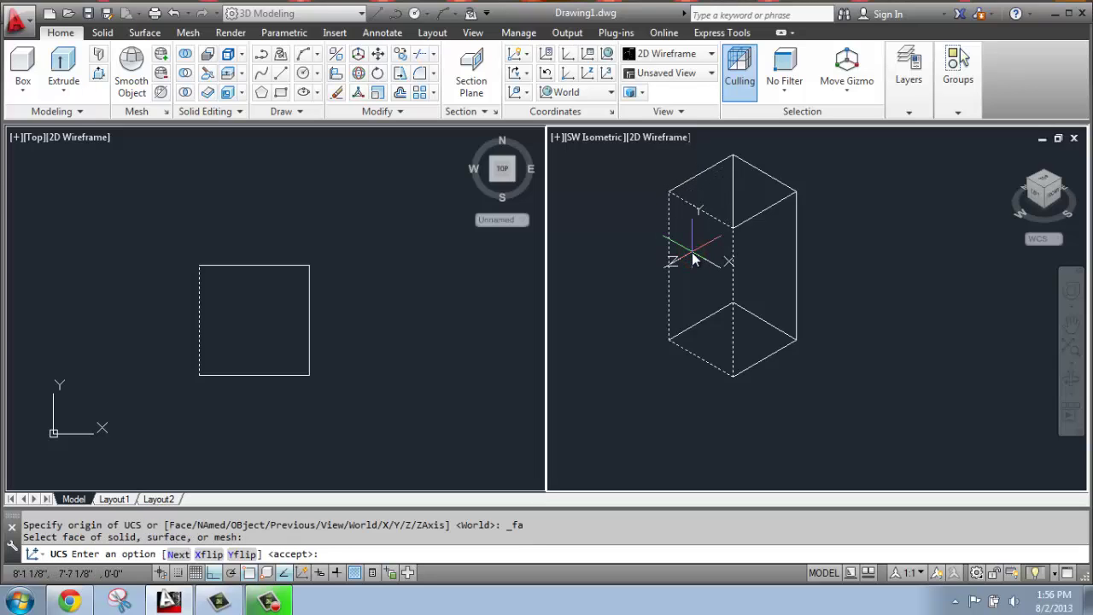
pyautogui.press('Return')
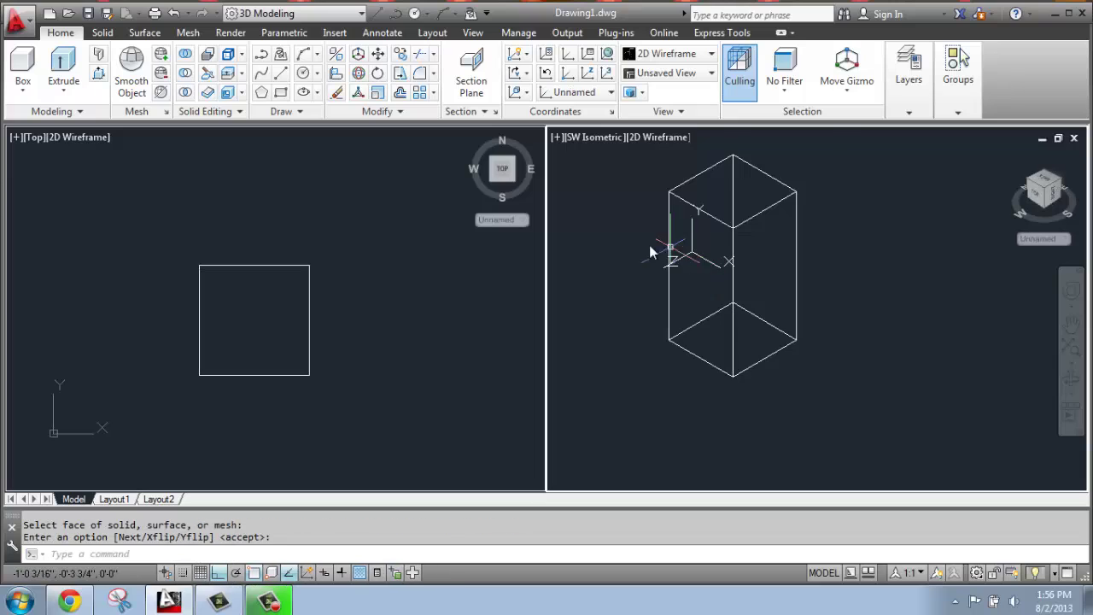
pyautogui.scroll(2, 644, 250)
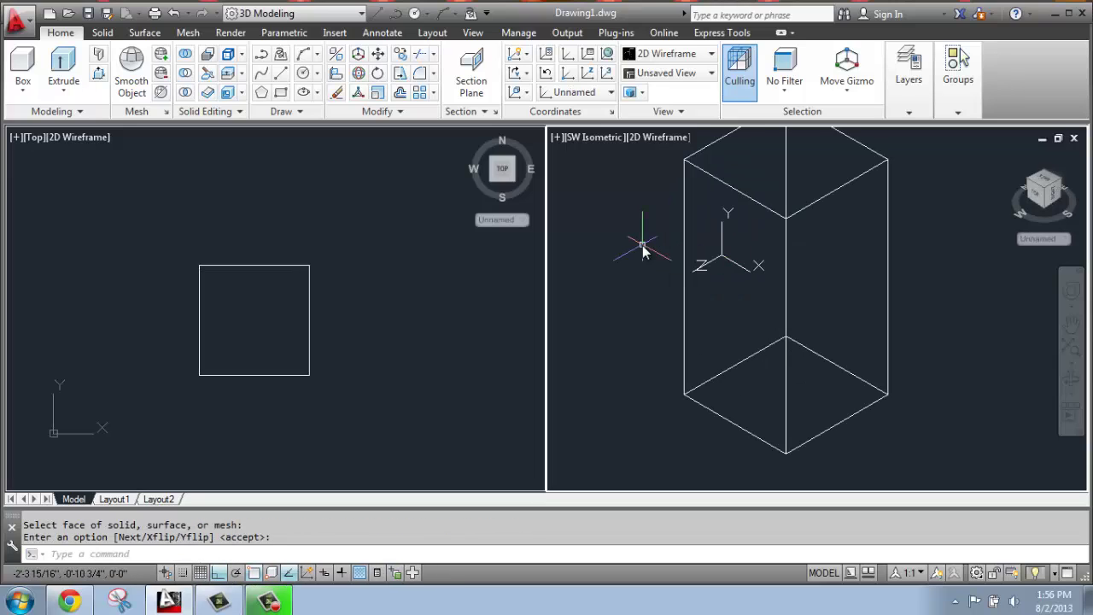
# - Draw a circle centred at the midpoint of the box's side face
pyautogui.click(303, 73)
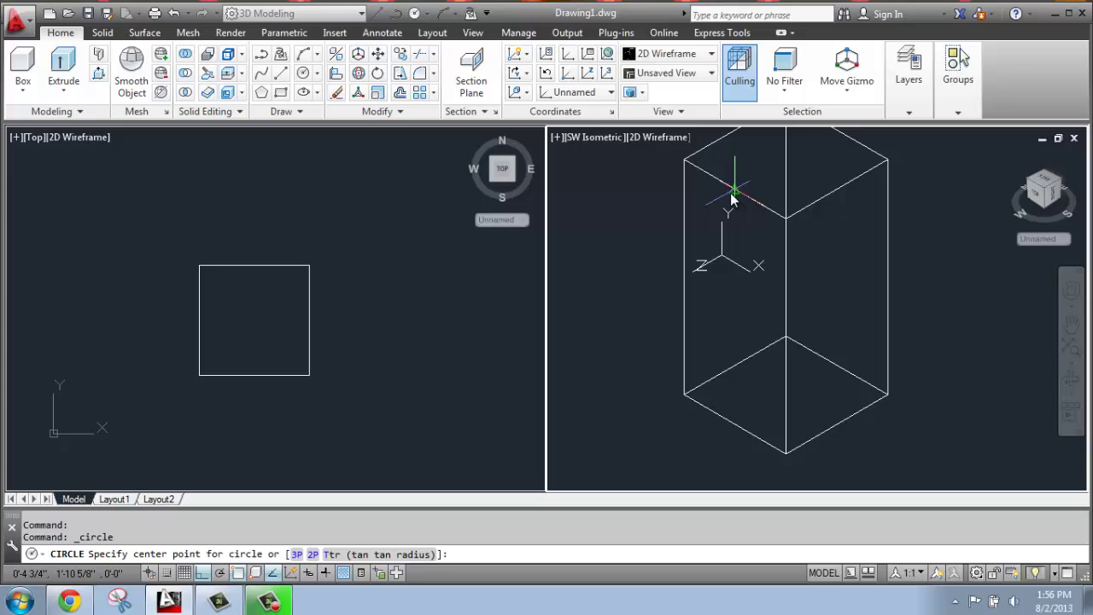
pyautogui.click(732, 308)
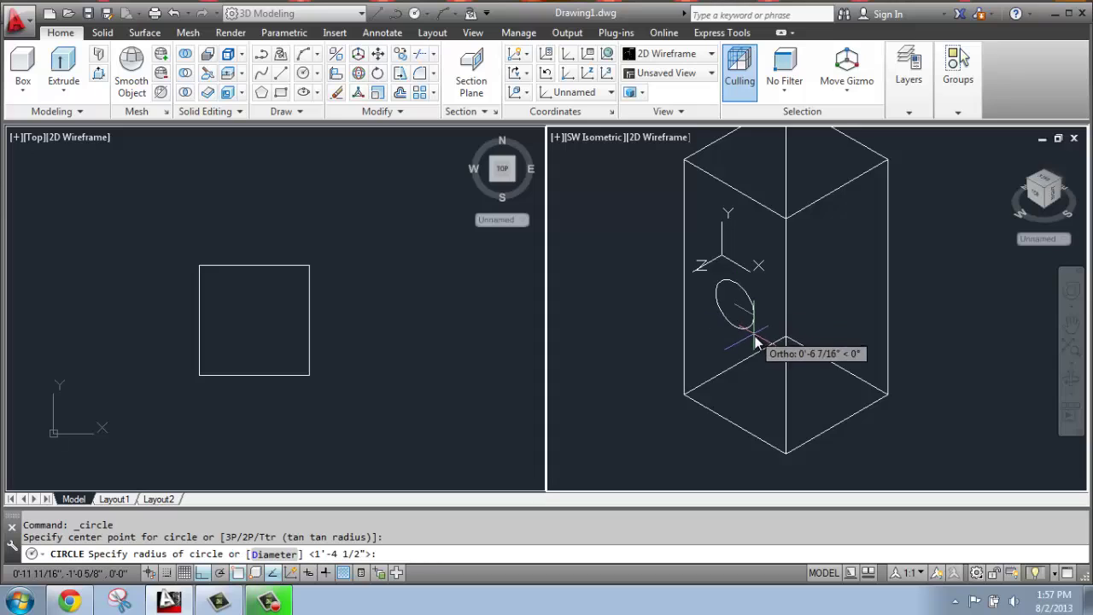
pyautogui.click(755, 340)
# - Extrude the circle outward into a cylinder projecting from the side face, then adjust the top view
pyautogui.click(69, 70)
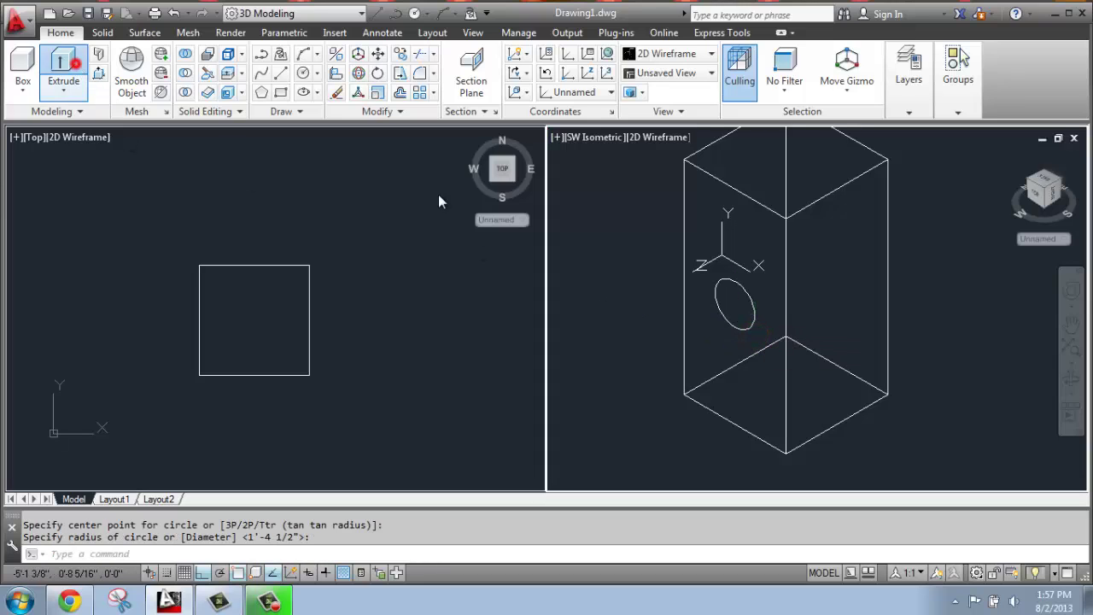
pyautogui.click(742, 289)
pyautogui.press('Return')
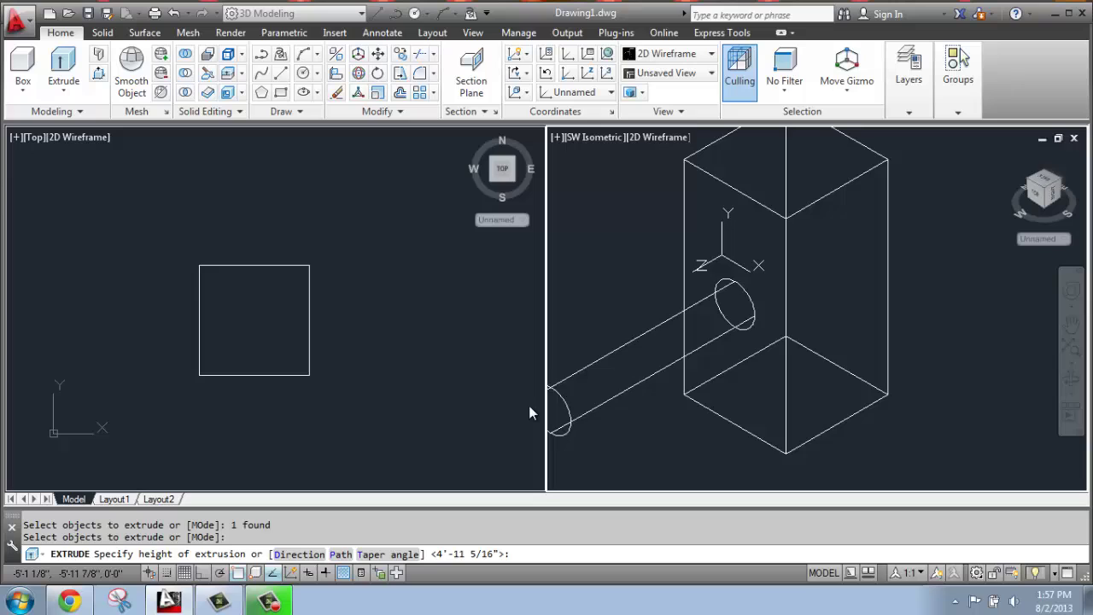
pyautogui.click(612, 376)
pyautogui.click(222, 430)
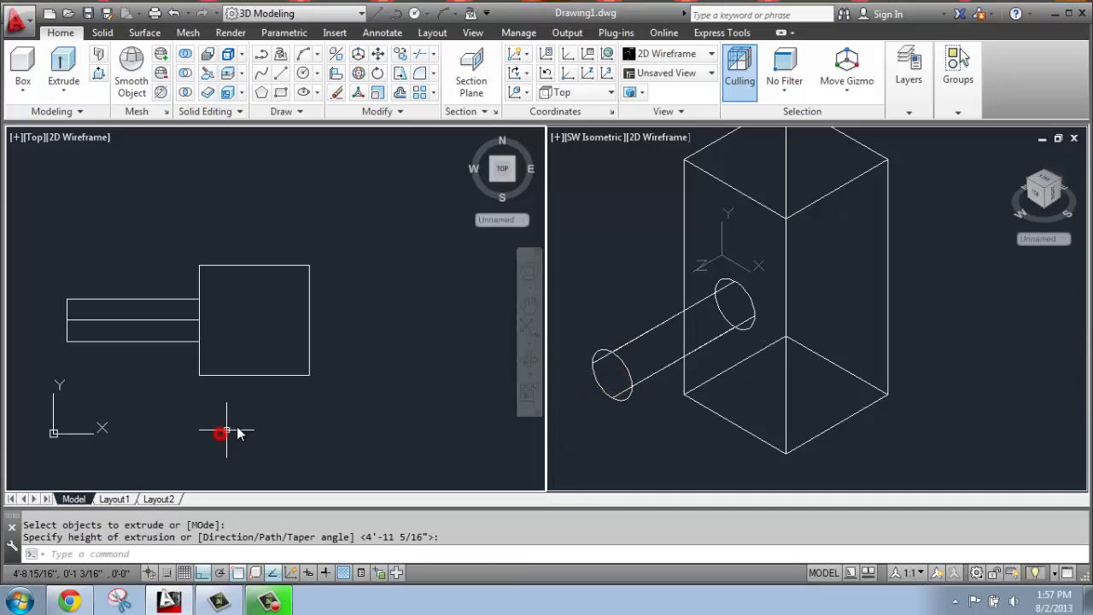
pyautogui.moveTo(171, 338); pyautogui.dragTo(215, 342, button='middle')
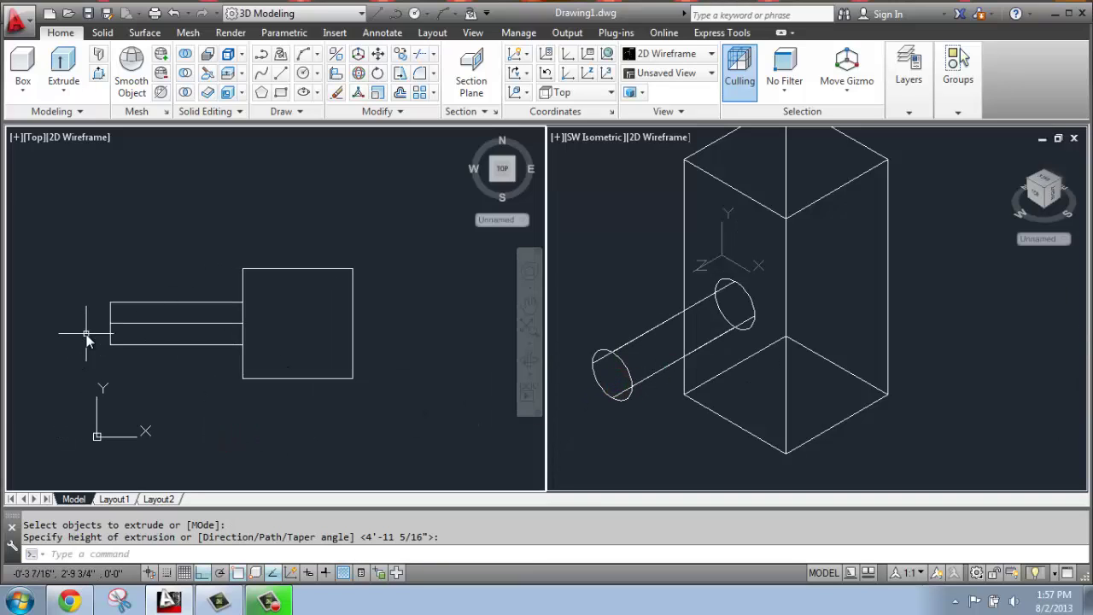
pyautogui.scroll(2, 85, 334)
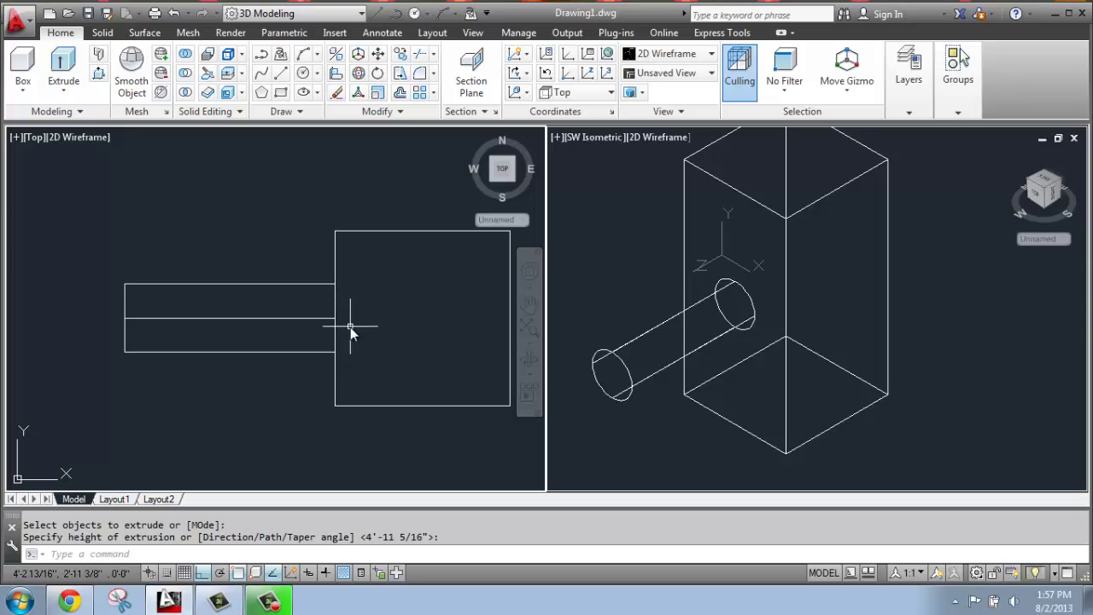
pyautogui.click(916, 348)
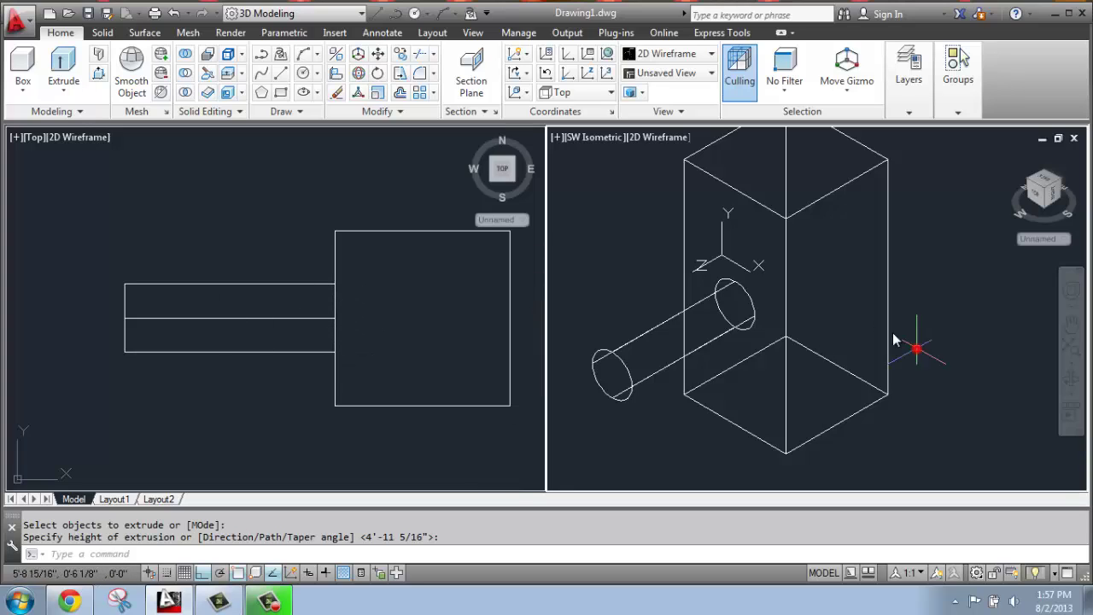
pyautogui.click(649, 139)
pyautogui.click(709, 203)
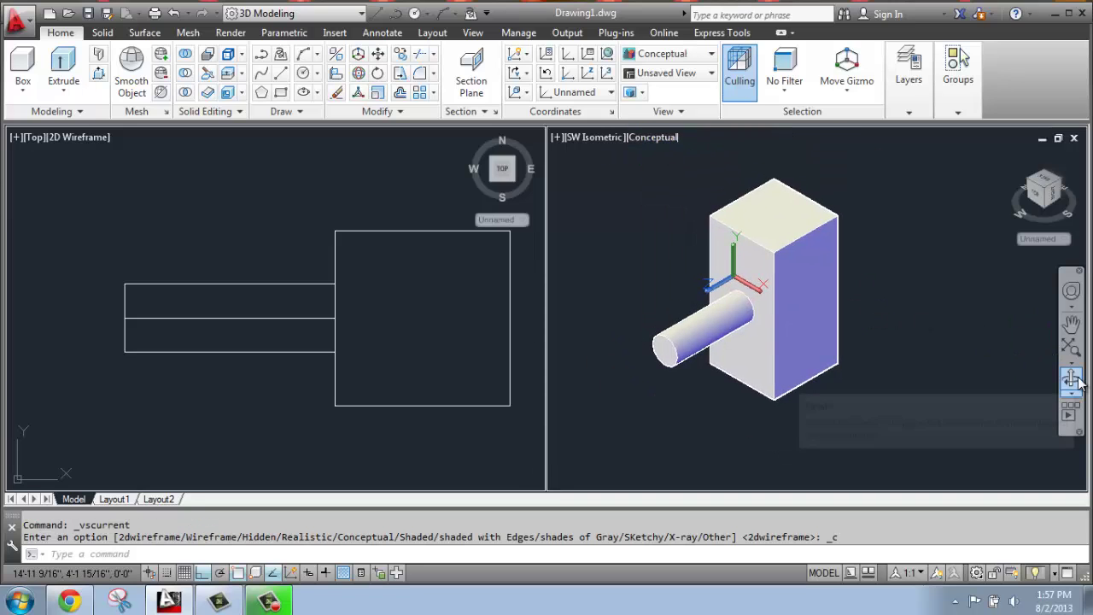
pyautogui.click(1071, 378)
pyautogui.moveTo(850, 371)
pyautogui.mouseDown()
pyautogui.moveTo(768, 334)
pyautogui.moveTo(702, 256)
pyautogui.moveTo(835, 185)
pyautogui.moveTo(927, 257)
pyautogui.moveTo(926, 342)
pyautogui.moveTo(852, 378)
pyautogui.mouseUp()
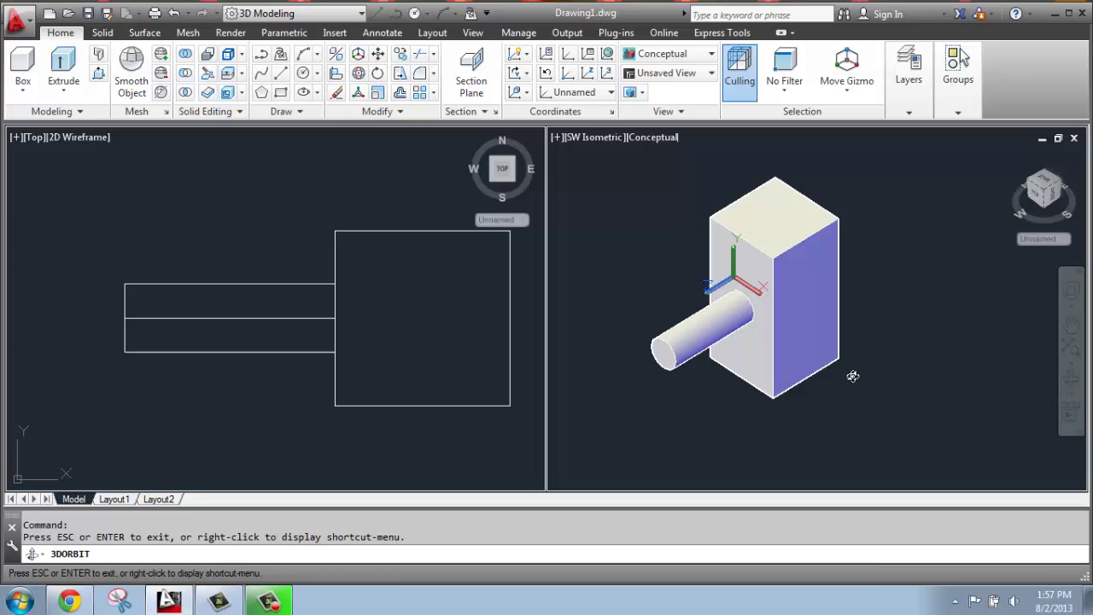
pyautogui.press('Escape')
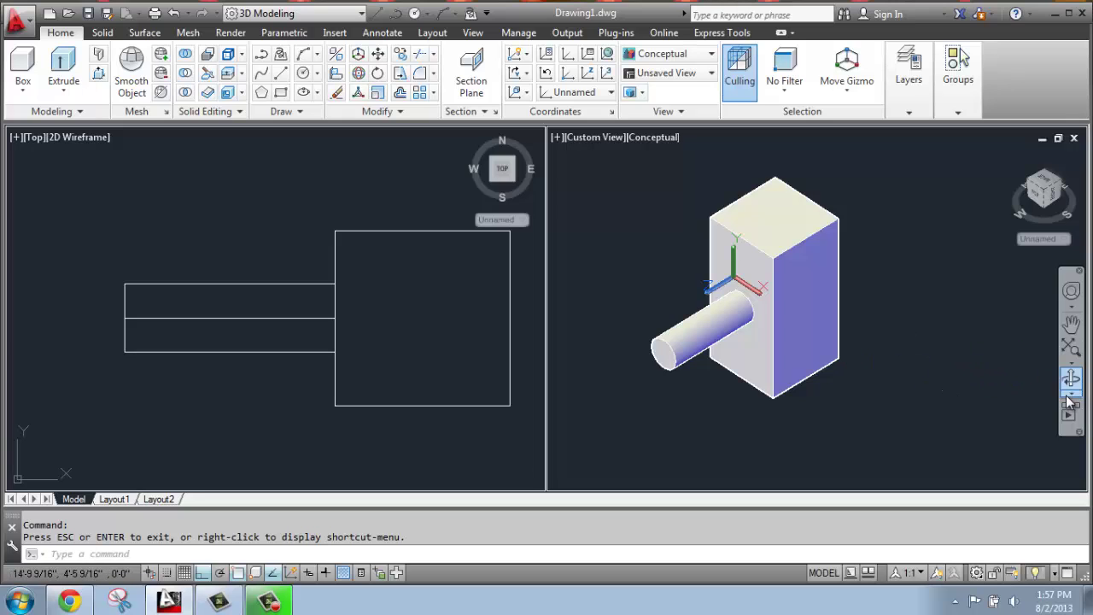
pyautogui.click(608, 138)
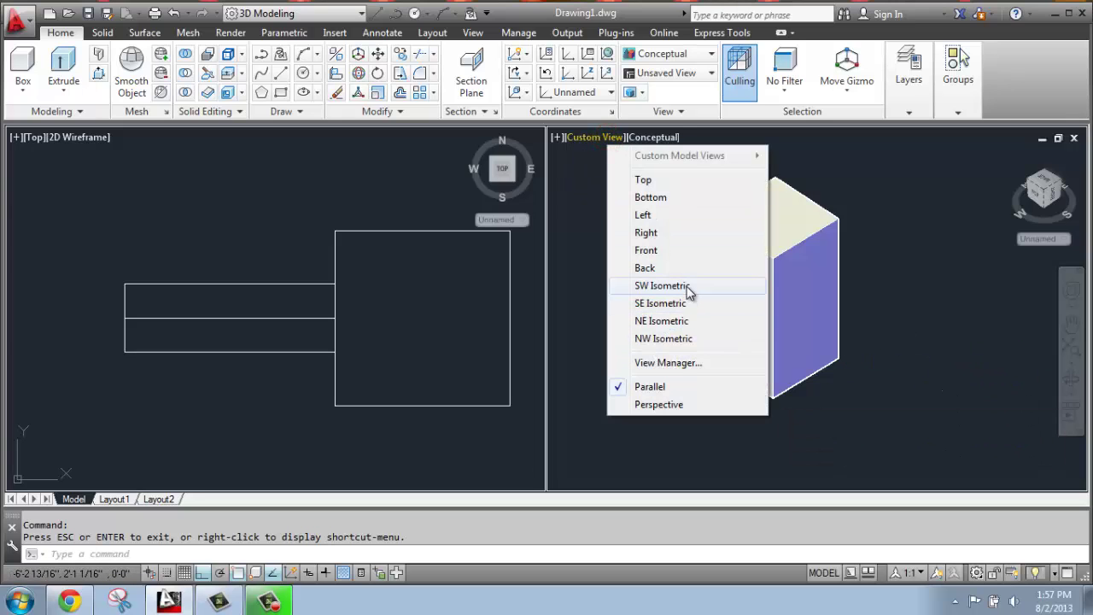
pyautogui.click(681, 290)
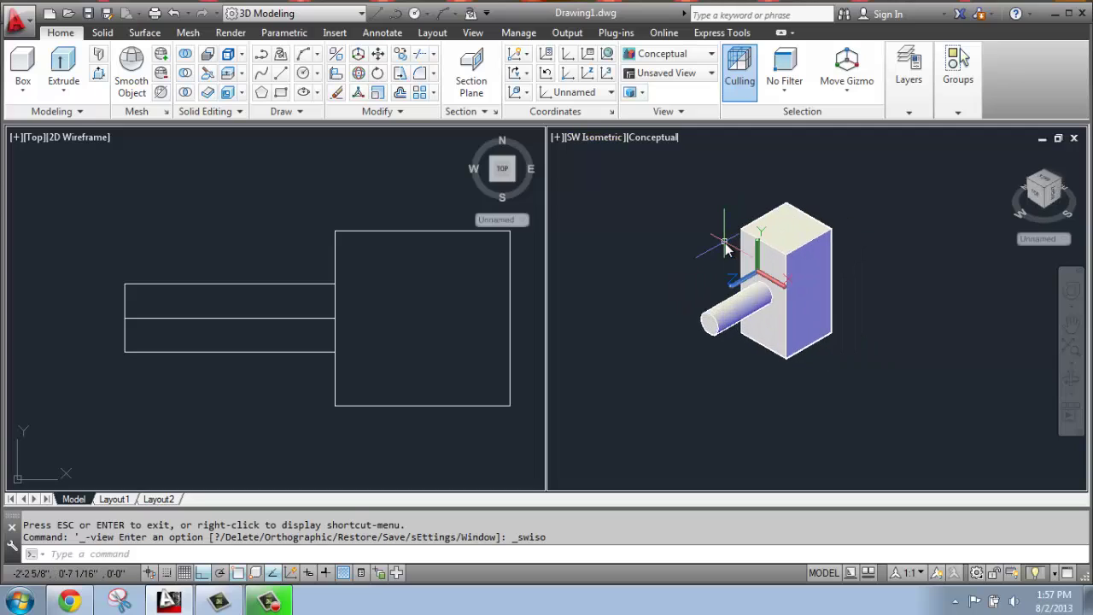
pyautogui.click(655, 141)
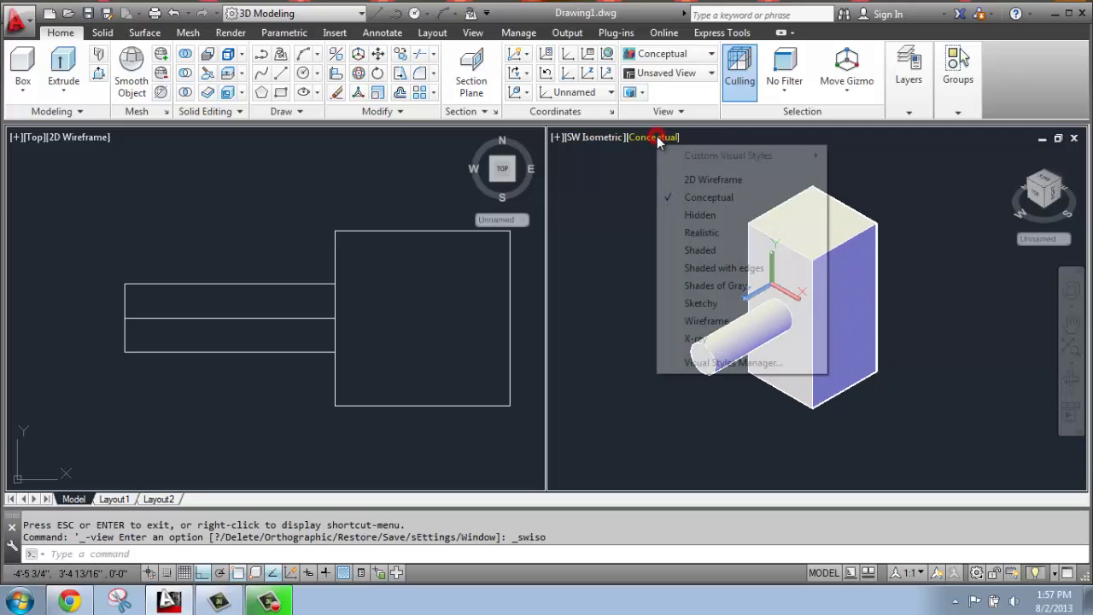
pyautogui.click(686, 179)
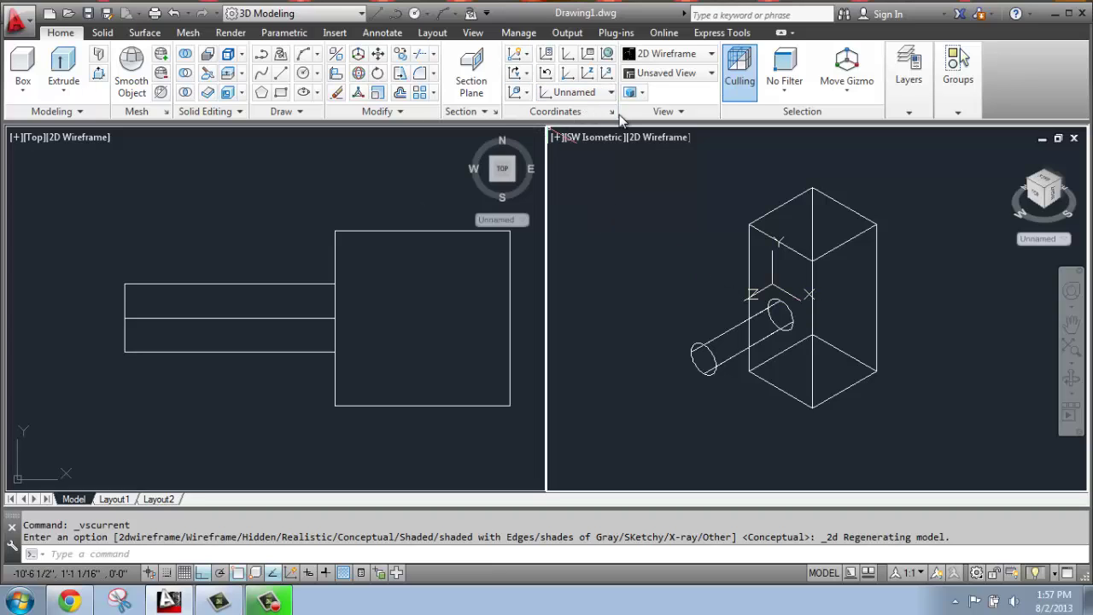
# - Reset the coordinate system to World from the named UCS list
pyautogui.click(611, 93)
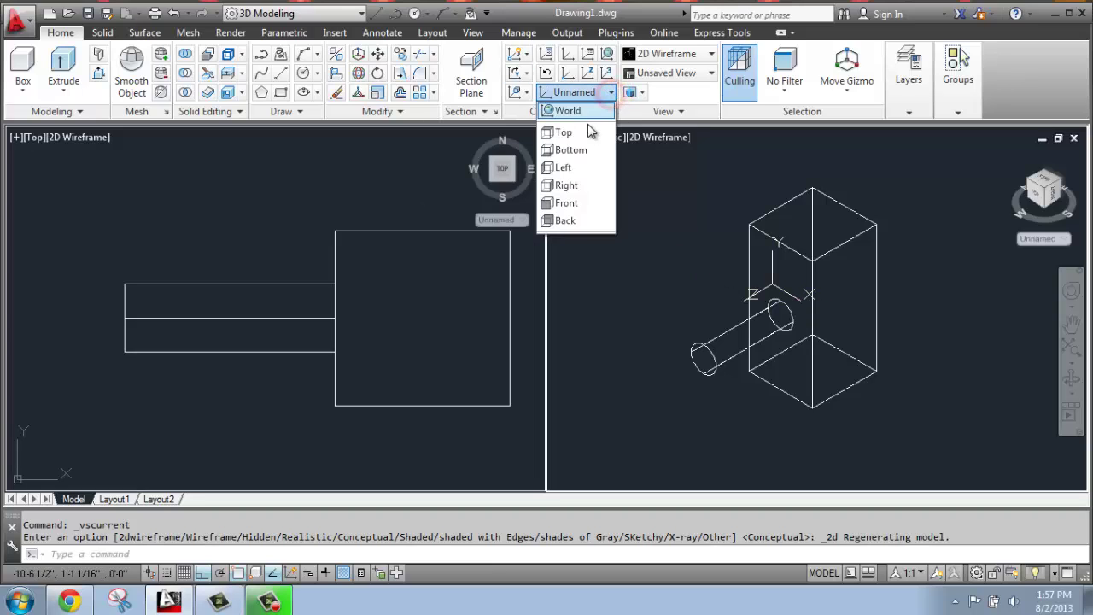
pyautogui.click(596, 118)
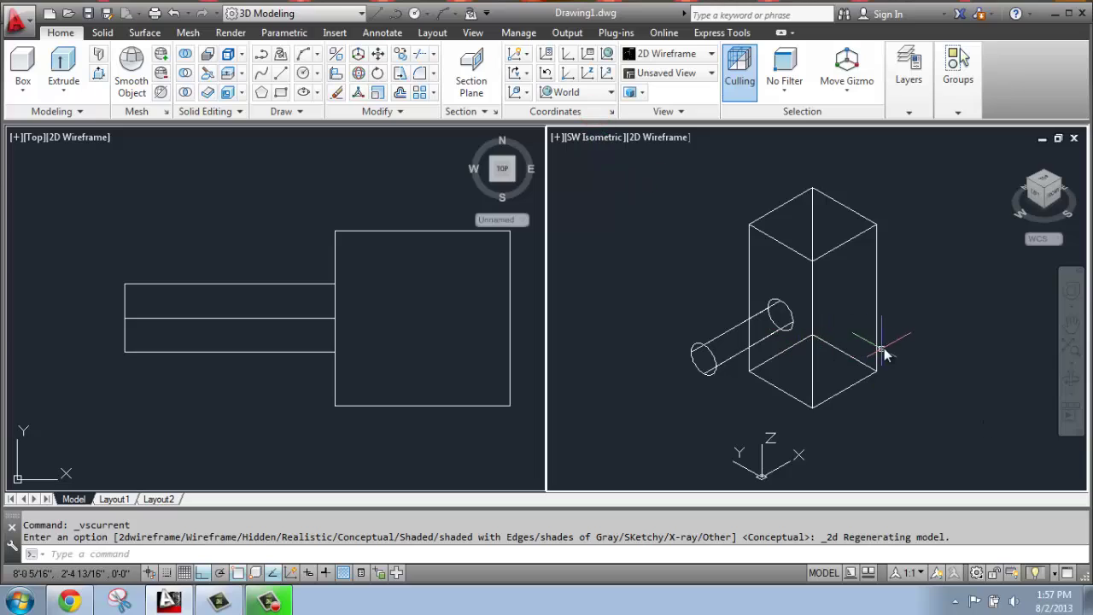
pyautogui.press('Escape')
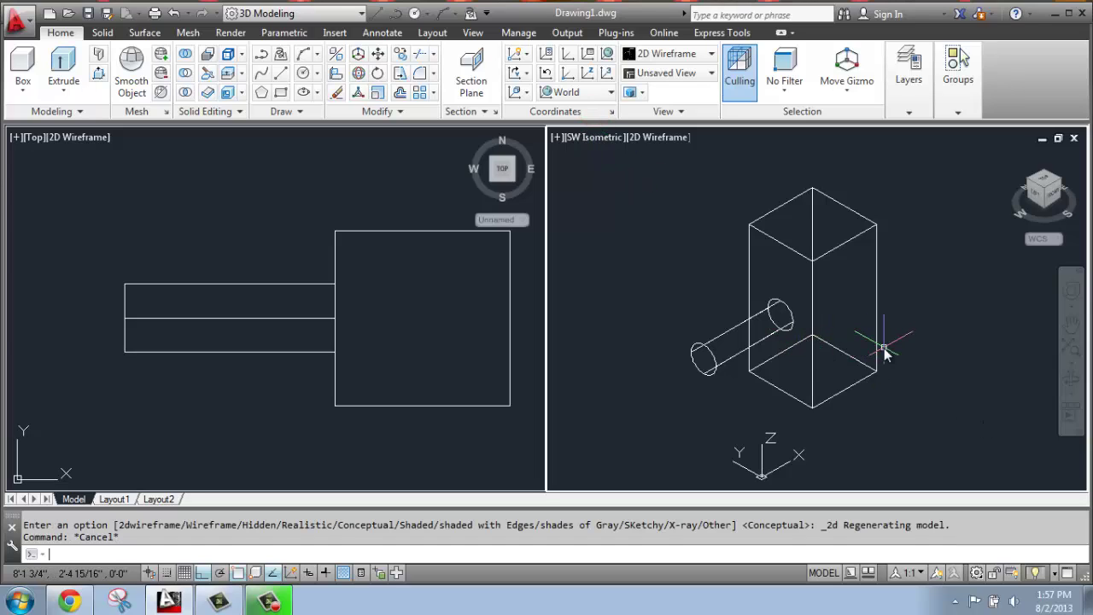
# - Start the UCS command to define a new coordinate system, restarting it once
pyautogui.write('ucs')
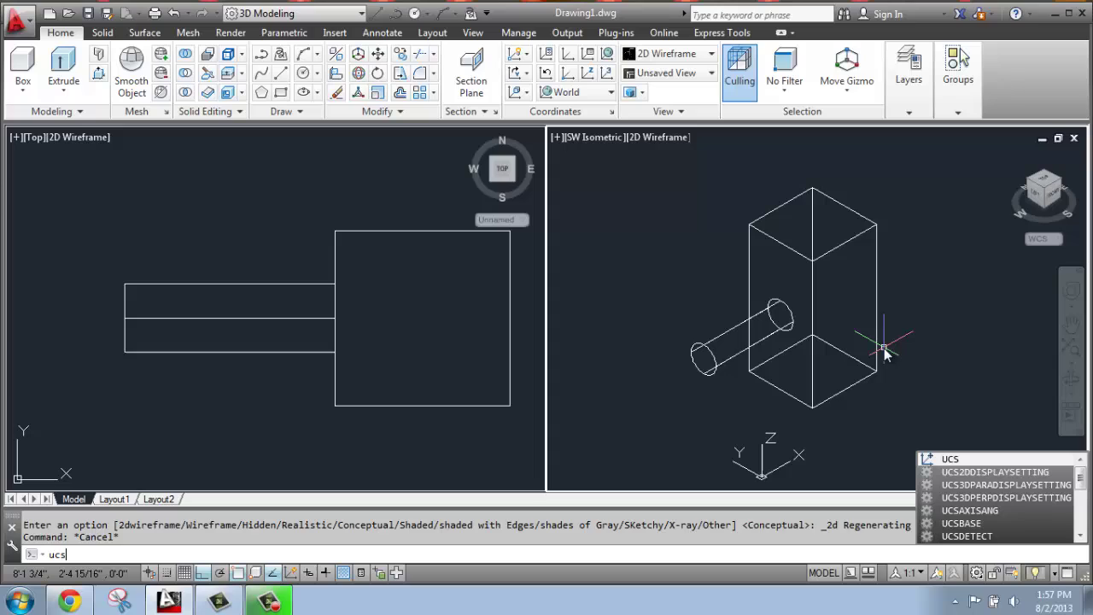
pyautogui.press('Return')
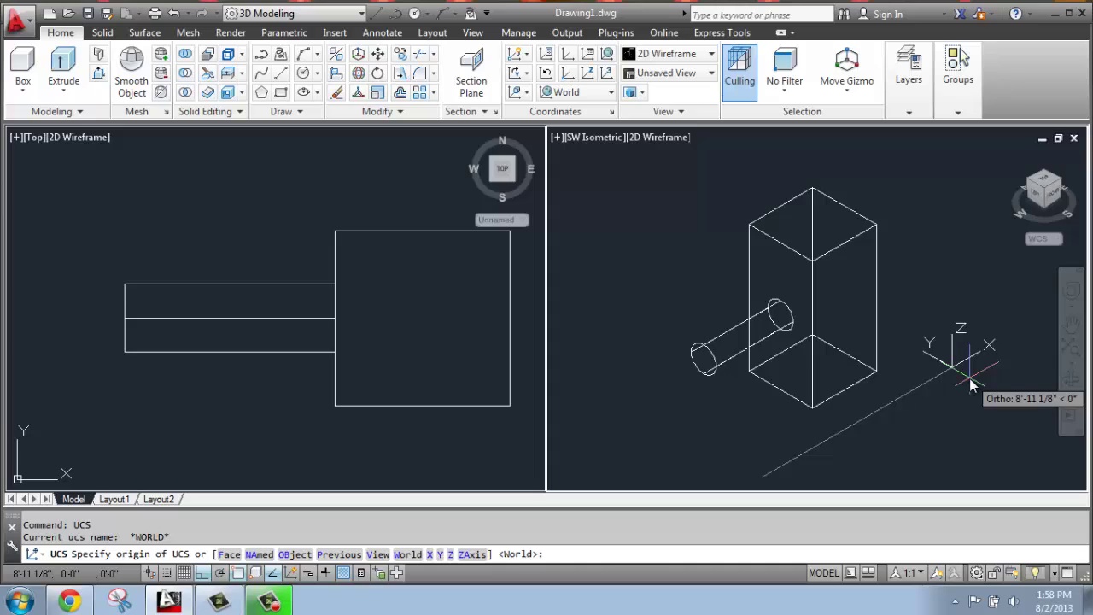
pyautogui.press('Escape')
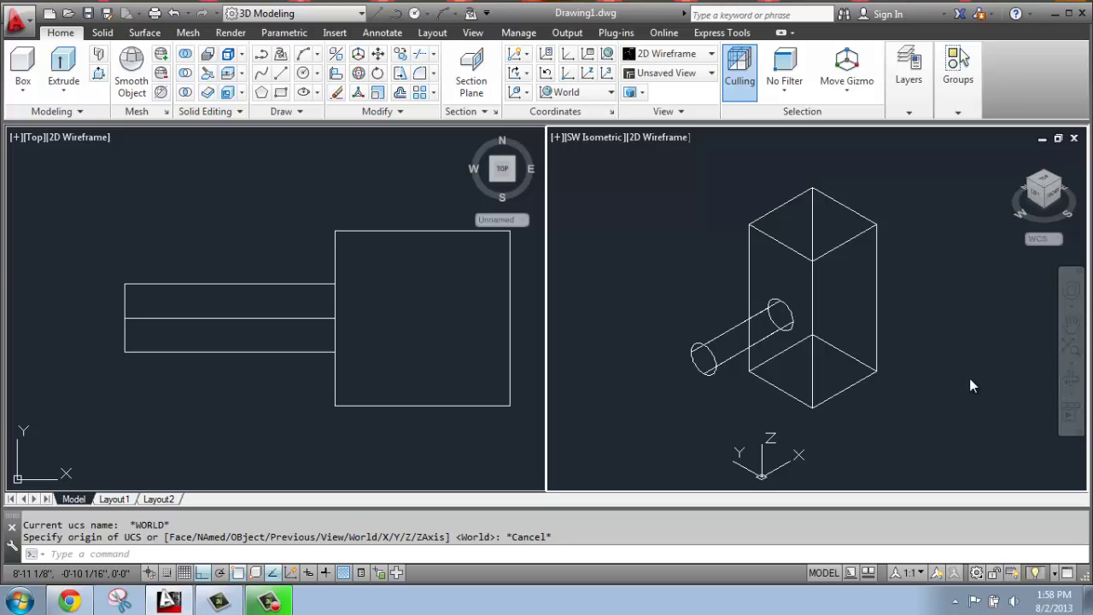
pyautogui.write('ucs')
pyautogui.press('Return')
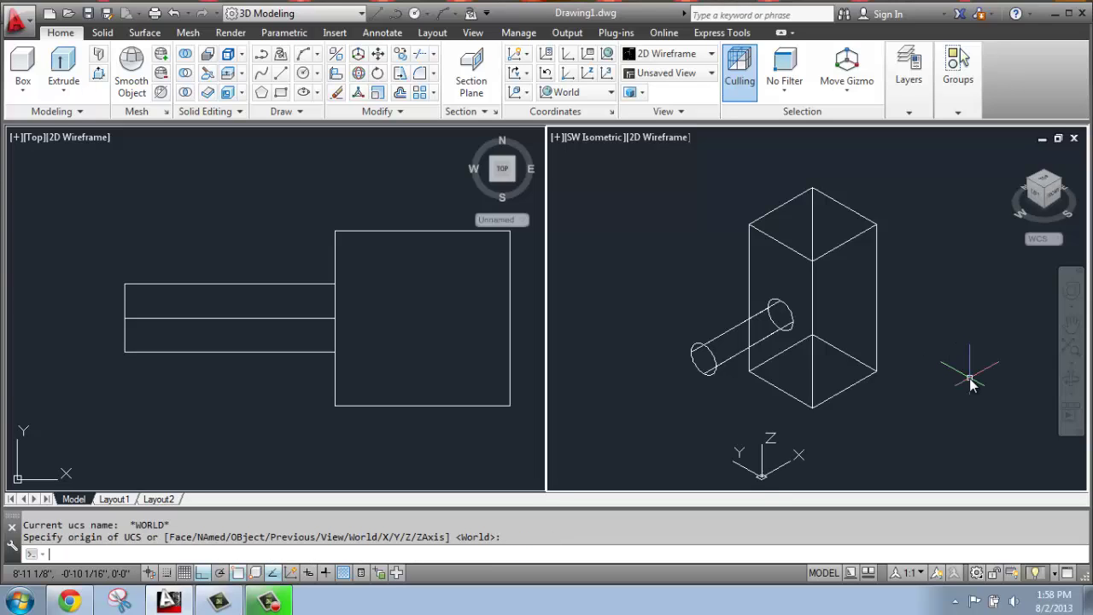